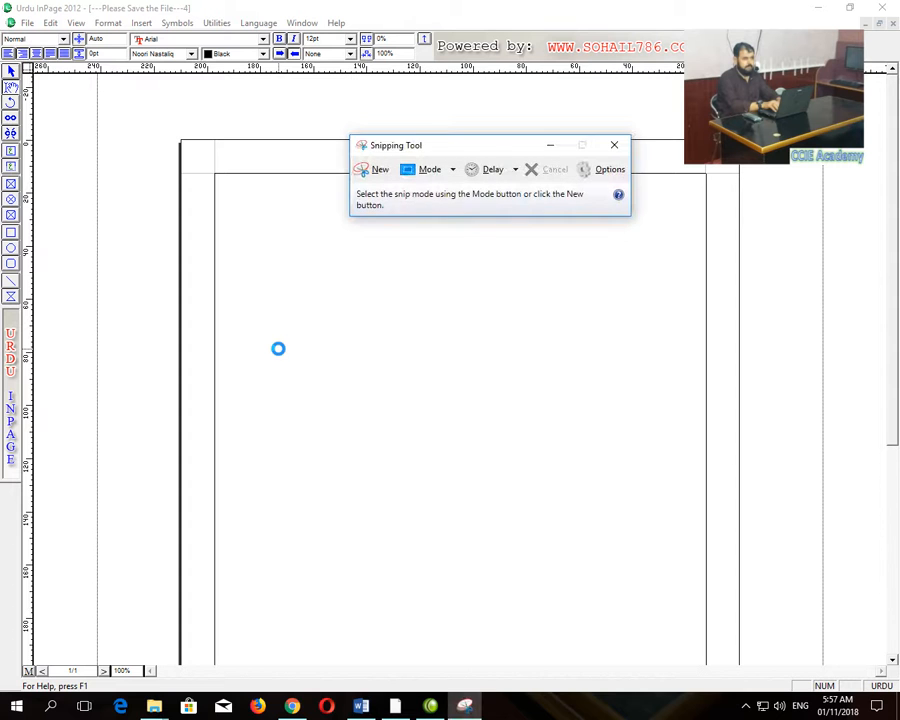
Capture the full InPage window as a snip and save it to the Desktop as the PNG "Inapge Screen Format".
{"action": "left_click", "coordinate": [372, 169]}
{"action": "left_click_drag", "start_coordinate": [3, 3], "coordinate": [896, 700]}
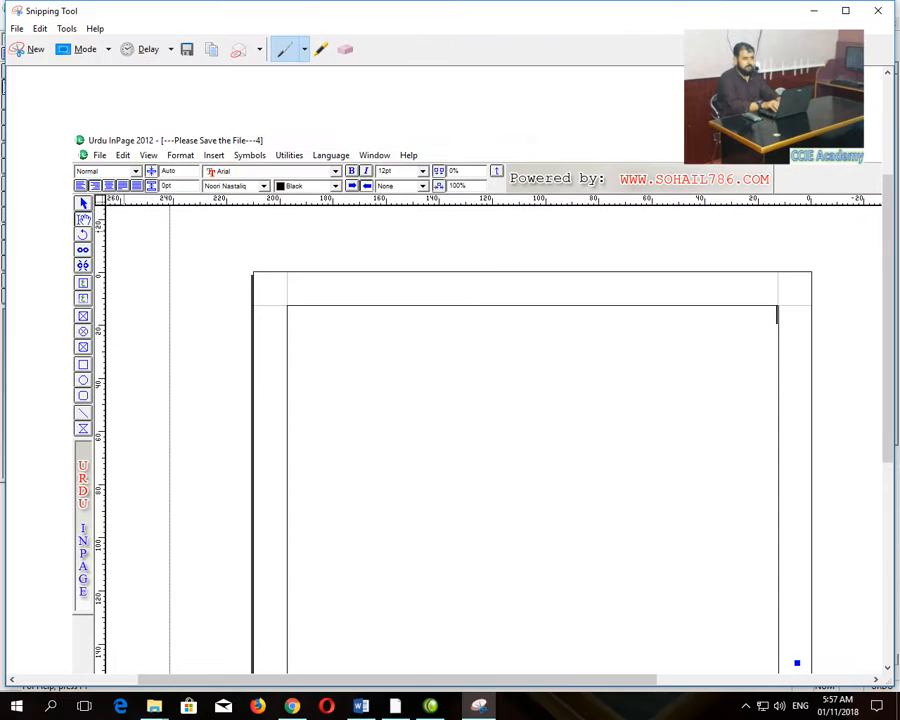
{"action": "left_click", "coordinate": [187, 50]}
{"action": "type", "text": "("}
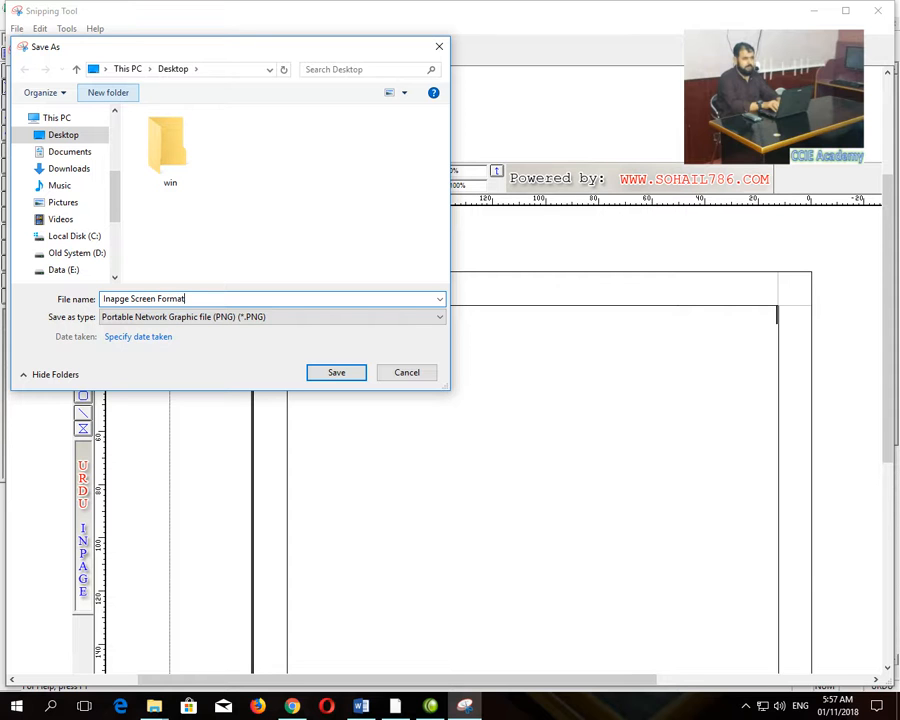
{"action": "left_click", "coordinate": [312, 370]}
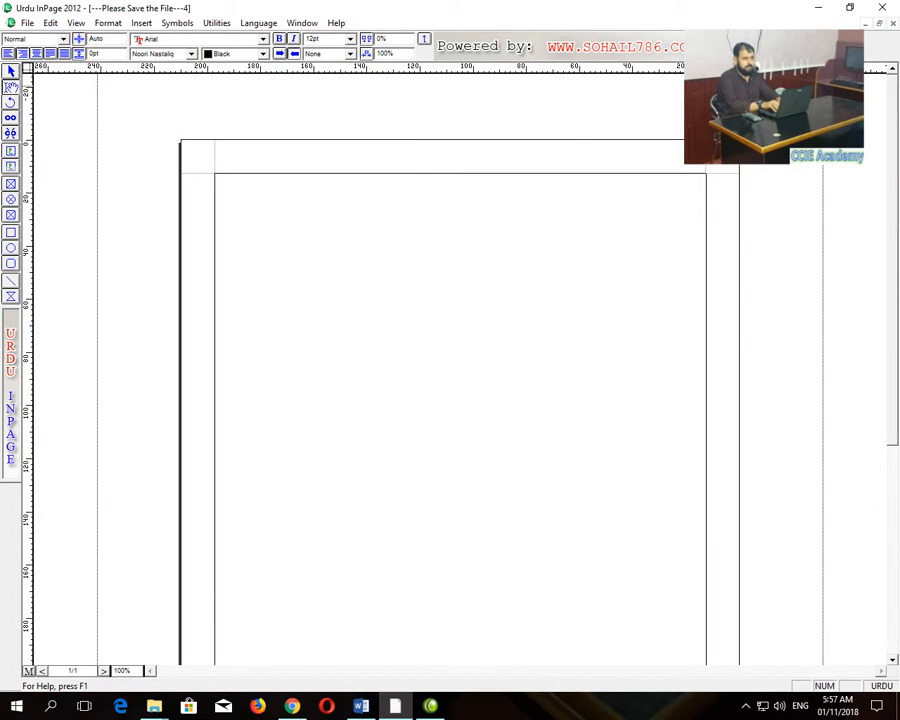
Minimise InPage and open the saved "Inapge Screen Format" image from the desktop for editing in Paint.
{"action": "left_click", "coordinate": [818, 8]}
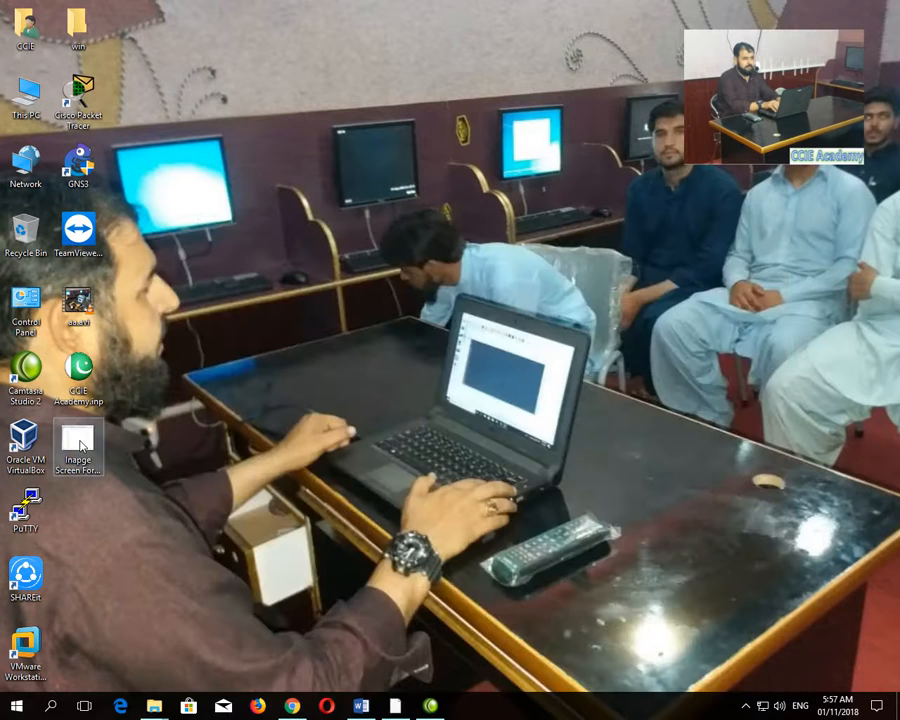
{"action": "right_click", "coordinate": [79, 445]}
{"action": "left_click", "coordinate": [140, 281]}
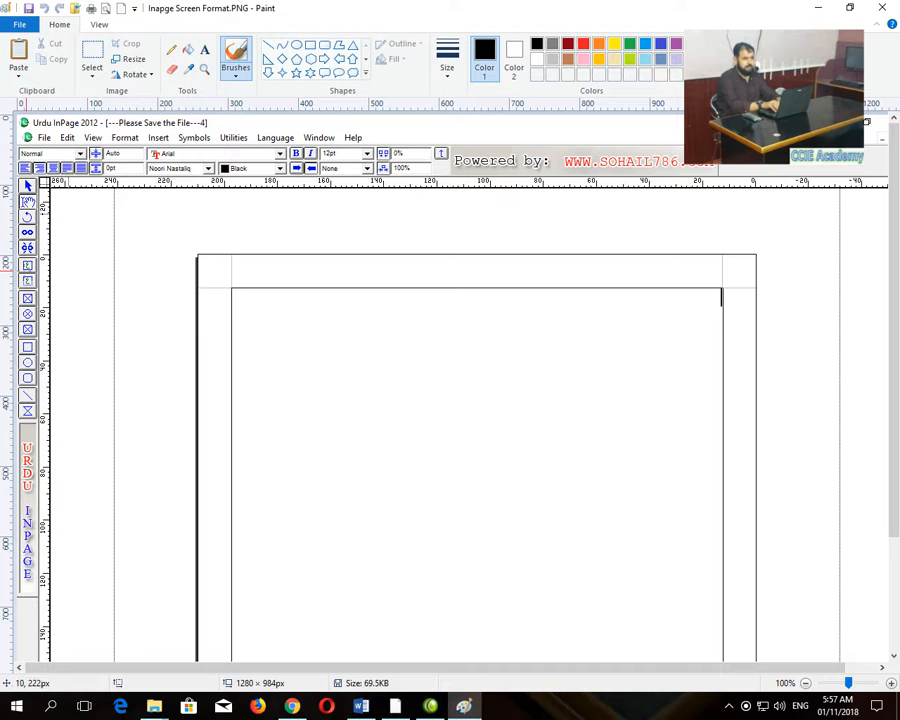
Move the column of InPage tool icons a short way down along the left edge of the screenshot image.
{"action": "left_click", "coordinate": [97, 60]}
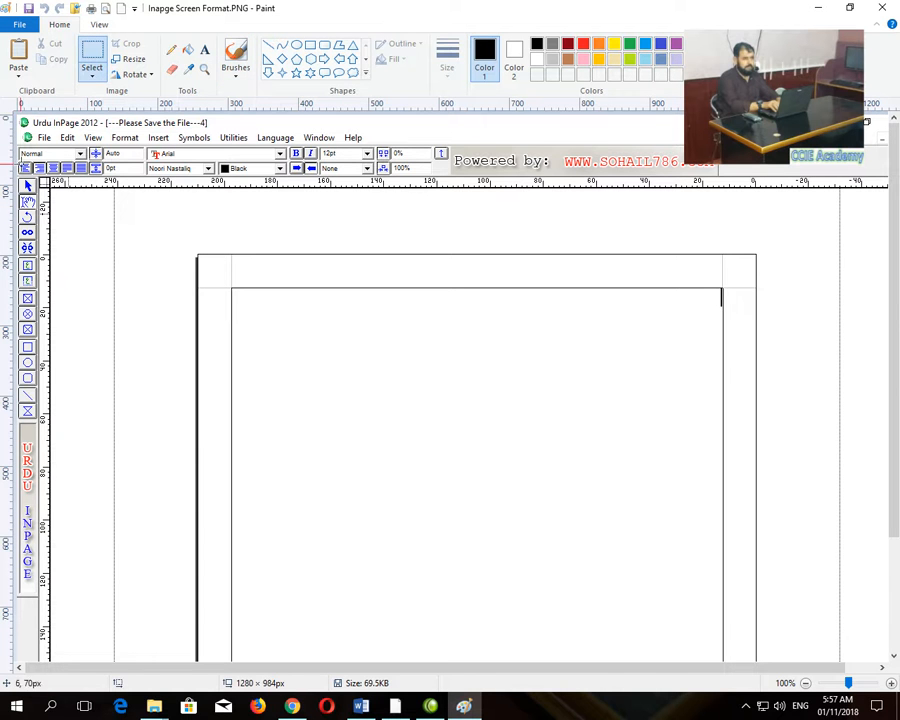
{"action": "mouse_move", "coordinate": [18, 178]}
{"action": "left_mouse_down"}
{"action": "mouse_move", "coordinate": [43, 298]}
{"action": "mouse_move", "coordinate": [39, 424]}
{"action": "mouse_move", "coordinate": [27, 424]}
{"action": "mouse_move", "coordinate": [25, 489]}
{"action": "left_mouse_up"}
{"action": "left_click", "coordinate": [132, 256]}
Draw black horizontal leader lines from the first seven tool icons across to the page area.
{"action": "left_click", "coordinate": [268, 44]}
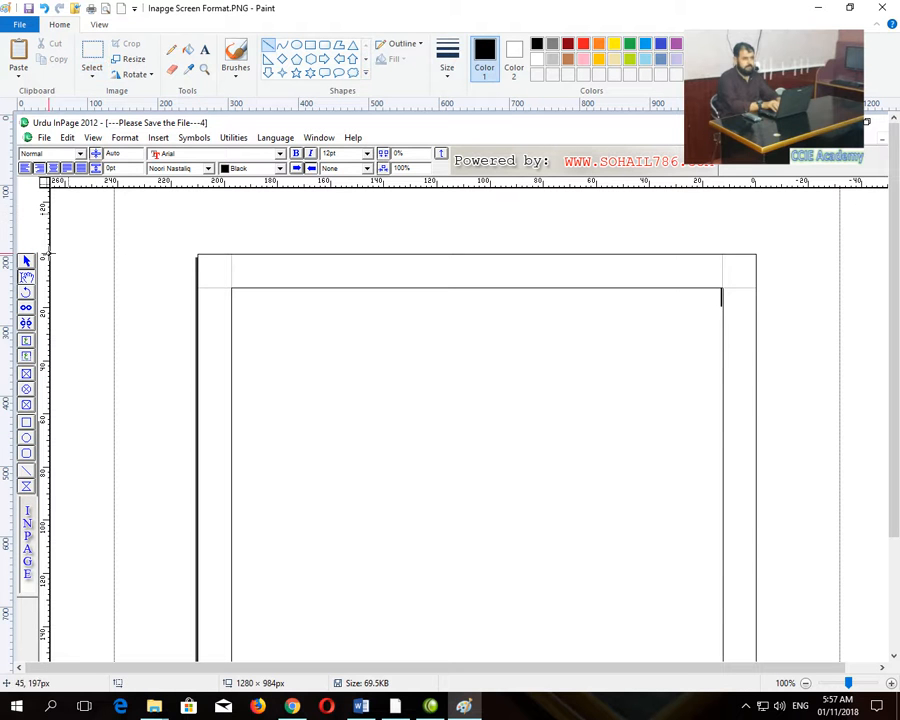
{"action": "left_click_drag", "start_coordinate": [38, 256], "coordinate": [232, 263]}
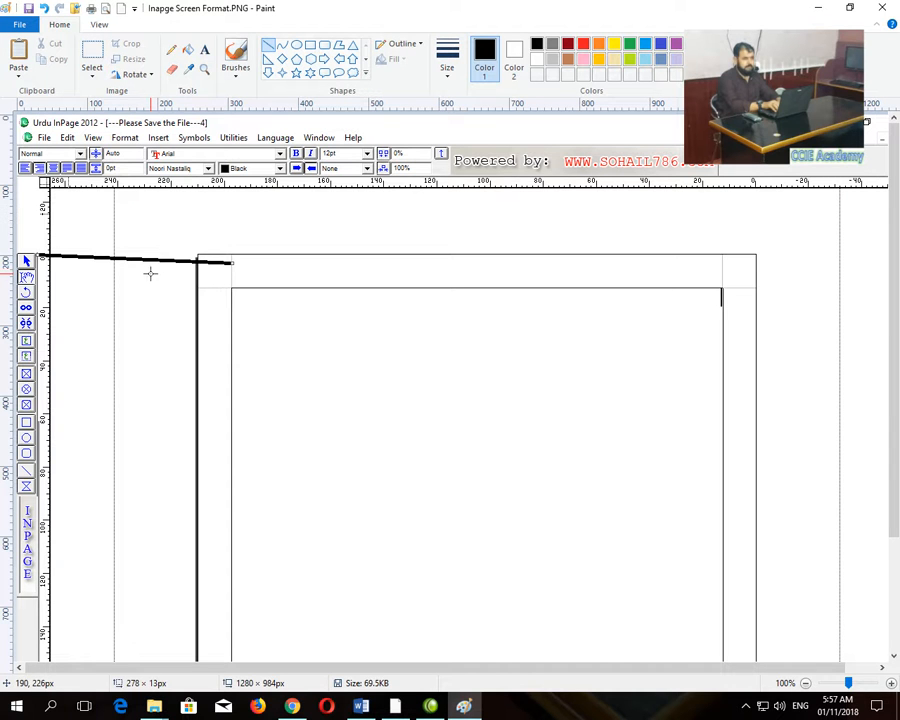
{"action": "key", "text": "ctrl+z"}
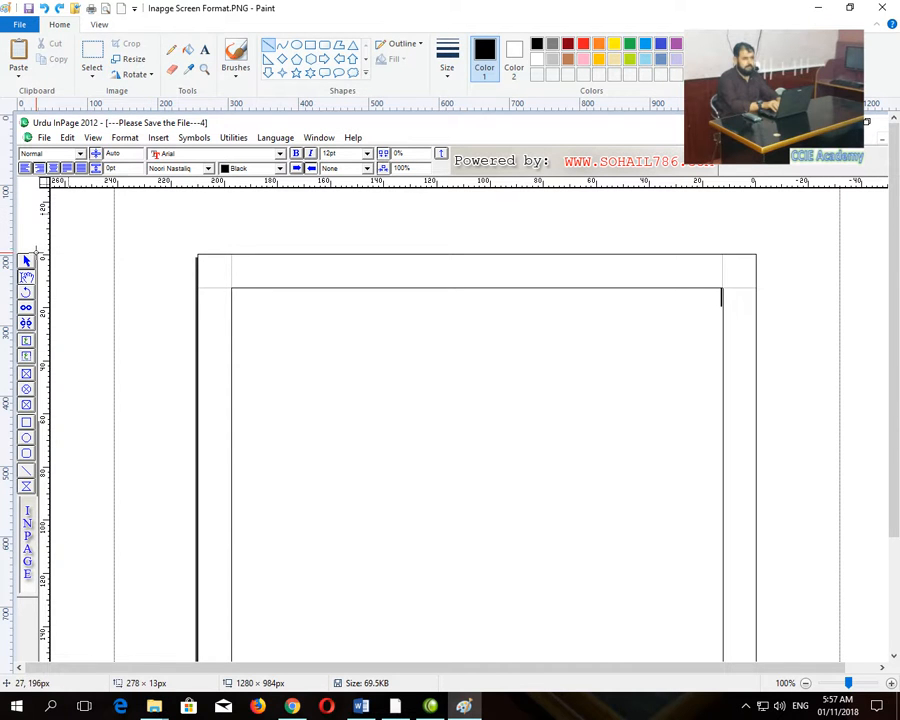
{"action": "left_click_drag", "start_coordinate": [37, 260], "coordinate": [243, 260]}
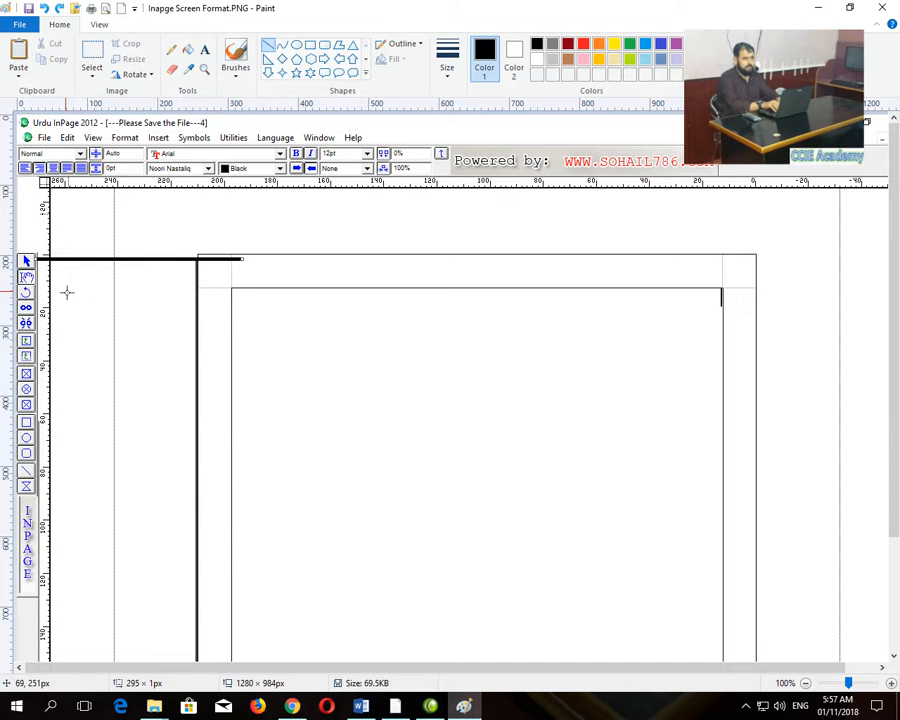
{"action": "left_click_drag", "start_coordinate": [40, 279], "coordinate": [235, 290]}
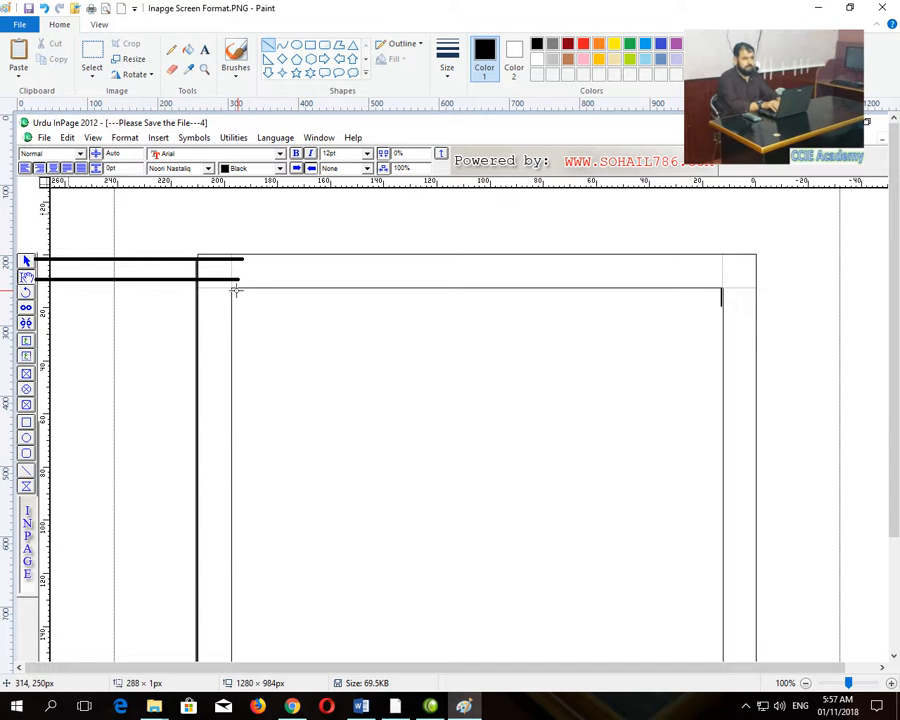
{"action": "left_click_drag", "start_coordinate": [38, 293], "coordinate": [241, 303]}
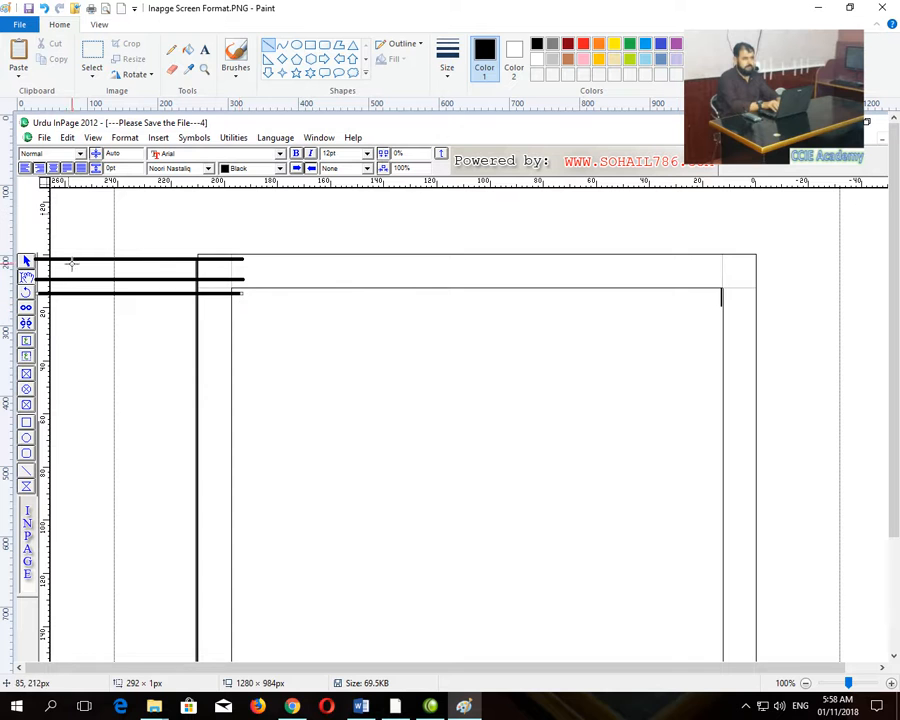
{"action": "left_click_drag", "start_coordinate": [40, 308], "coordinate": [244, 311]}
{"action": "left_click_drag", "start_coordinate": [36, 325], "coordinate": [246, 350]}
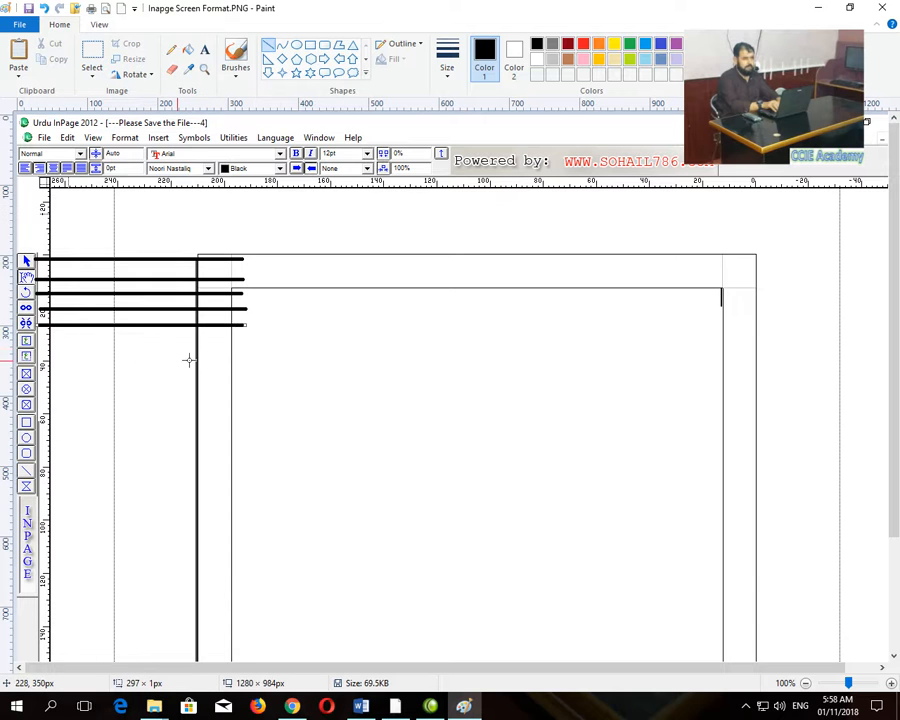
{"action": "left_click_drag", "start_coordinate": [37, 344], "coordinate": [246, 350]}
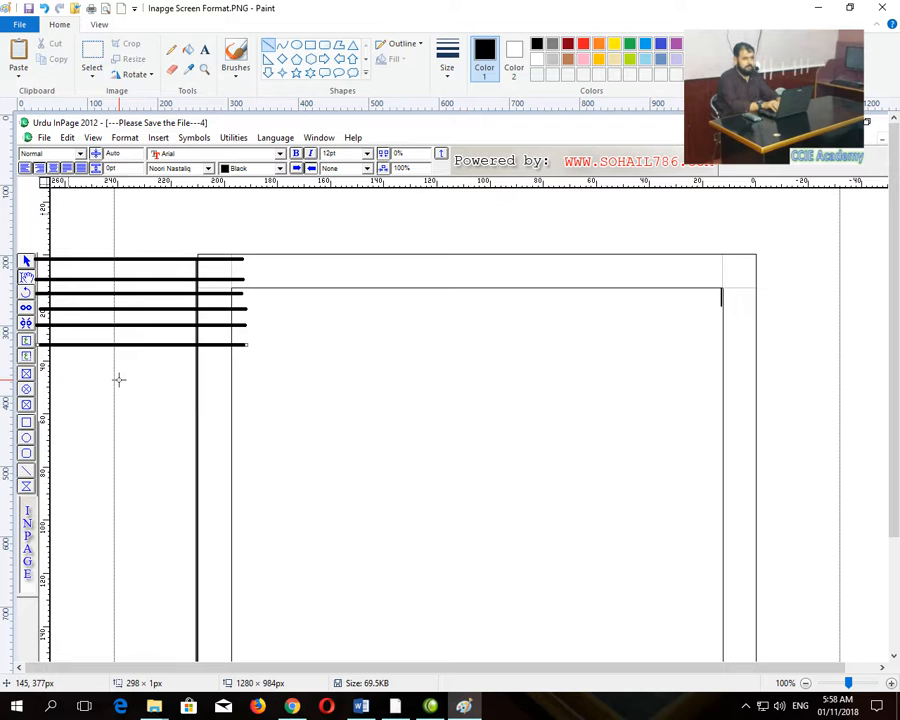
{"action": "left_click_drag", "start_coordinate": [38, 359], "coordinate": [241, 368]}
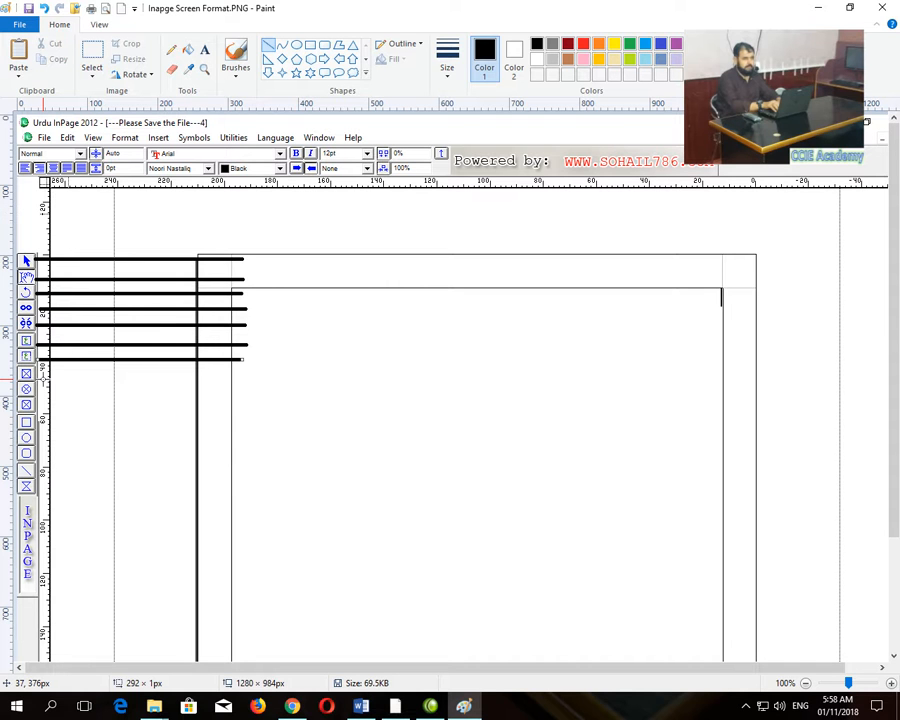
Undo the seven leader lines and the shift of the tool icons.
{"action": "key", "text": "ctrl+z"}
{"action": "key", "text": "ctrl+z"}
{"action": "key", "text": "ctrl+z"}
{"action": "key", "text": "ctrl+z"}
{"action": "key", "text": "ctrl+z"}
{"action": "key", "text": "ctrl+z"}
{"action": "key", "text": "ctrl+z"}
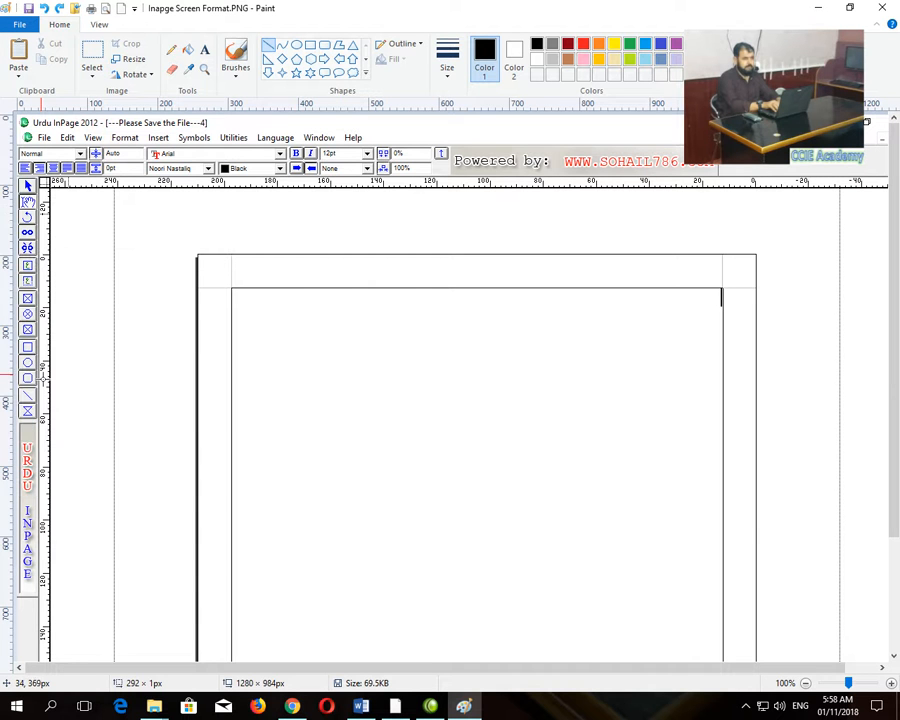
Select the column of InPage tool icons and move it to the middle of the blank page area.
{"action": "left_click", "coordinate": [92, 55]}
{"action": "mouse_move", "coordinate": [25, 181]}
{"action": "left_mouse_down"}
{"action": "mouse_move", "coordinate": [46, 441]}
{"action": "mouse_move", "coordinate": [47, 423]}
{"action": "mouse_move", "coordinate": [398, 532]}
{"action": "mouse_move", "coordinate": [402, 541]}
{"action": "left_mouse_up"}
{"action": "left_click", "coordinate": [477, 522]}
{"action": "mouse_move", "coordinate": [398, 322]}
{"action": "left_mouse_down"}
{"action": "mouse_move", "coordinate": [436, 474]}
{"action": "mouse_move", "coordinate": [424, 582]}
{"action": "mouse_move", "coordinate": [441, 565]}
{"action": "mouse_move", "coordinate": [443, 572]}
{"action": "left_mouse_up"}
{"action": "left_click", "coordinate": [482, 552]}
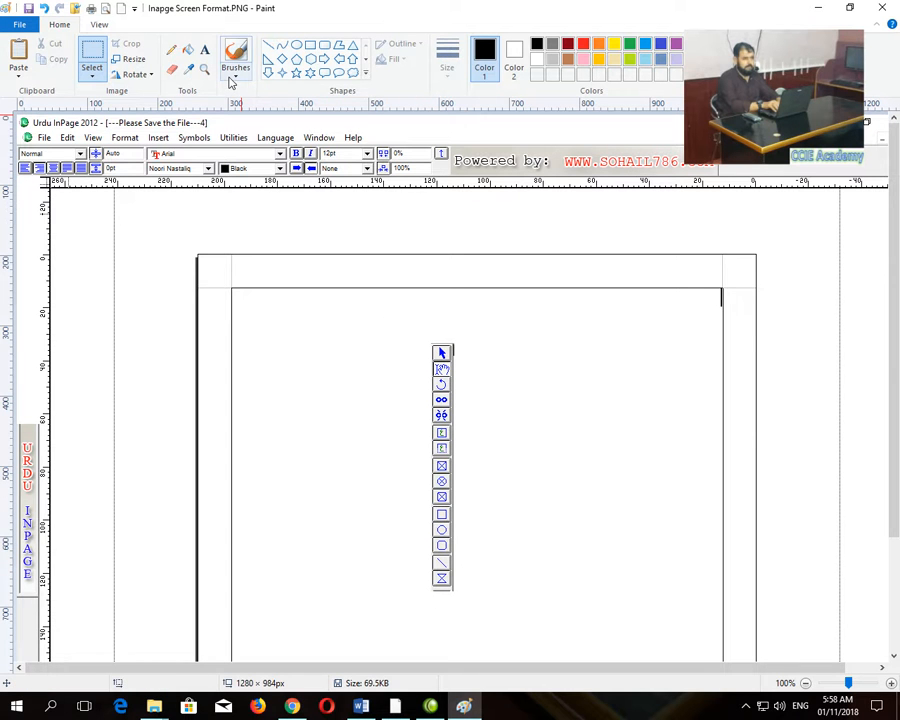
Draw fifteen black horizontal leader lines, one per tool icon, alternating between the right and left sides of the column.
{"action": "left_click", "coordinate": [268, 45]}
{"action": "left_click_drag", "start_coordinate": [457, 353], "coordinate": [567, 353]}
{"action": "left_click_drag", "start_coordinate": [432, 387], "coordinate": [368, 387]}
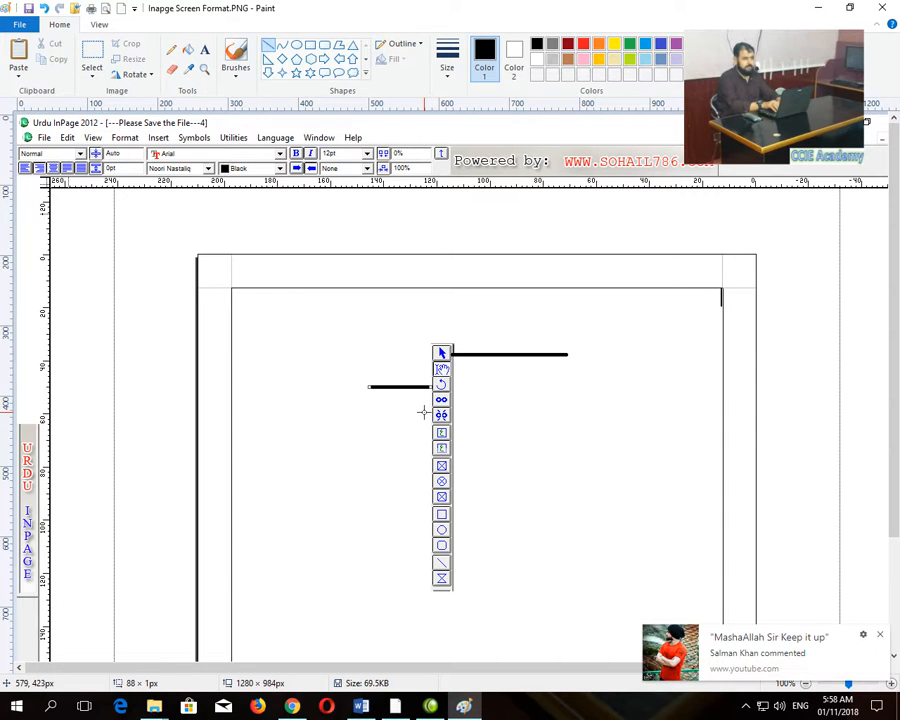
{"action": "key", "text": "ctrl+z"}
{"action": "left_click_drag", "start_coordinate": [425, 371], "coordinate": [358, 371]}
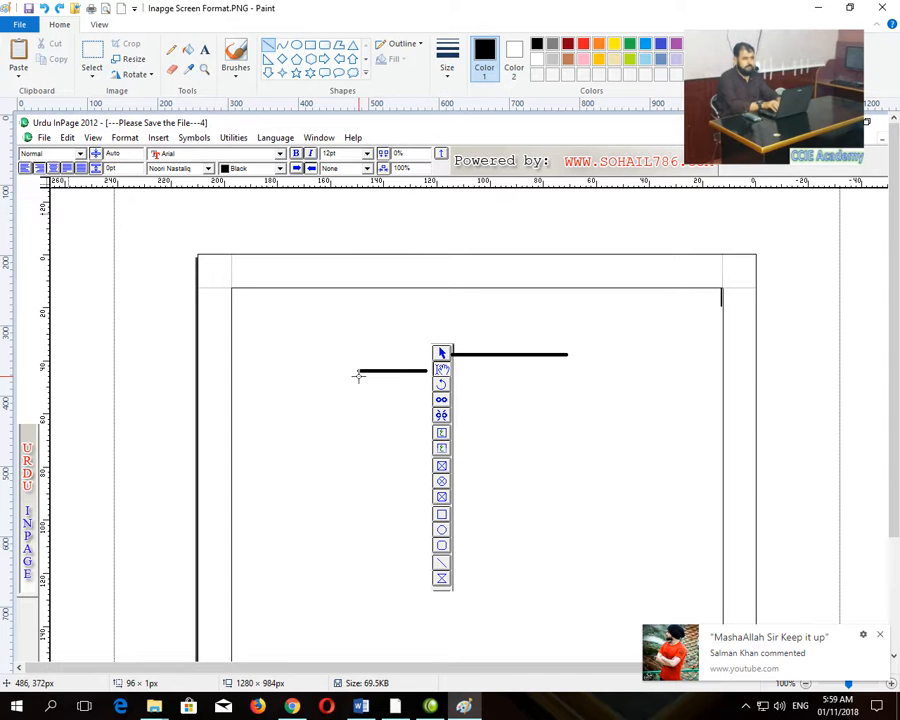
{"action": "left_click", "coordinate": [877, 636]}
{"action": "left_click_drag", "start_coordinate": [455, 388], "coordinate": [550, 387]}
{"action": "left_click_drag", "start_coordinate": [433, 401], "coordinate": [365, 401]}
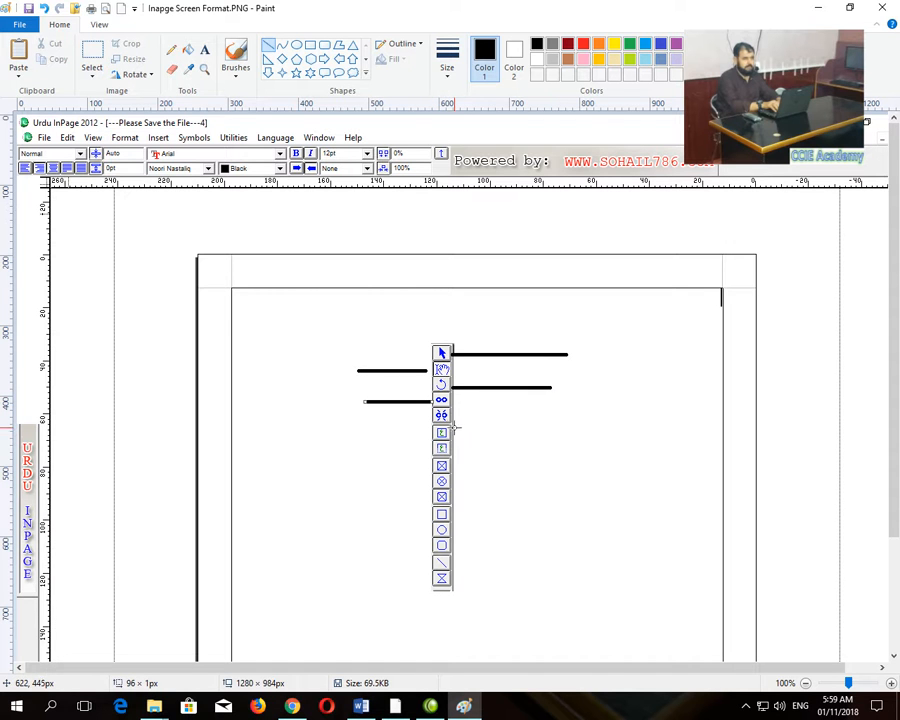
{"action": "left_click_drag", "start_coordinate": [455, 416], "coordinate": [556, 417]}
{"action": "left_click_drag", "start_coordinate": [434, 433], "coordinate": [368, 434]}
{"action": "left_click_drag", "start_coordinate": [455, 449], "coordinate": [553, 450]}
{"action": "left_click_drag", "start_coordinate": [427, 466], "coordinate": [338, 469]}
{"action": "left_click_drag", "start_coordinate": [455, 483], "coordinate": [556, 483]}
{"action": "left_click_drag", "start_coordinate": [430, 500], "coordinate": [342, 501]}
{"action": "left_click_drag", "start_coordinate": [455, 517], "coordinate": [550, 517]}
{"action": "left_click_drag", "start_coordinate": [431, 533], "coordinate": [354, 533]}
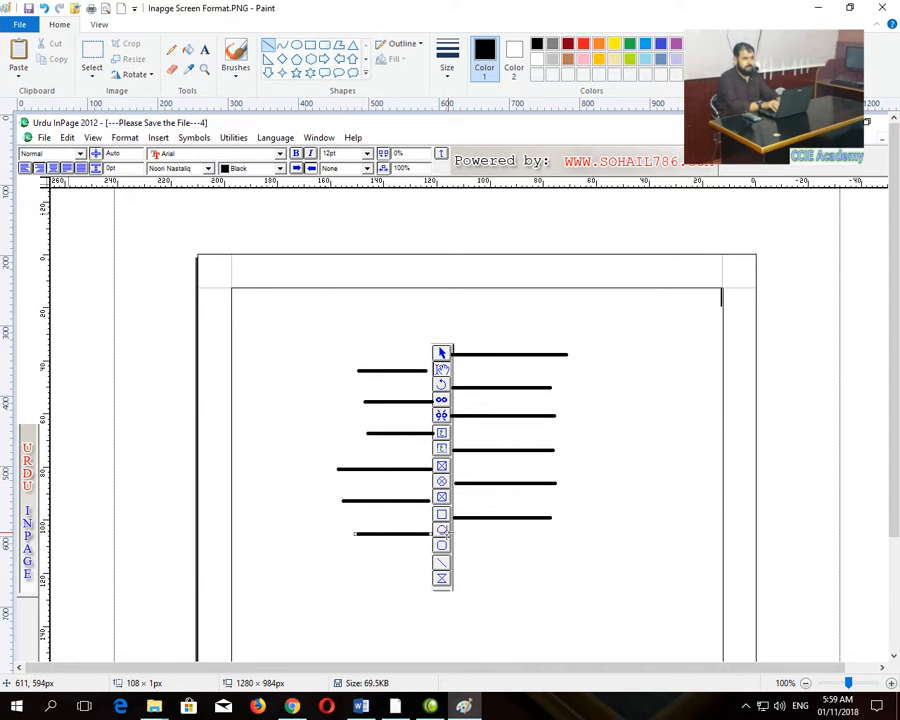
{"action": "left_click_drag", "start_coordinate": [455, 552], "coordinate": [555, 552]}
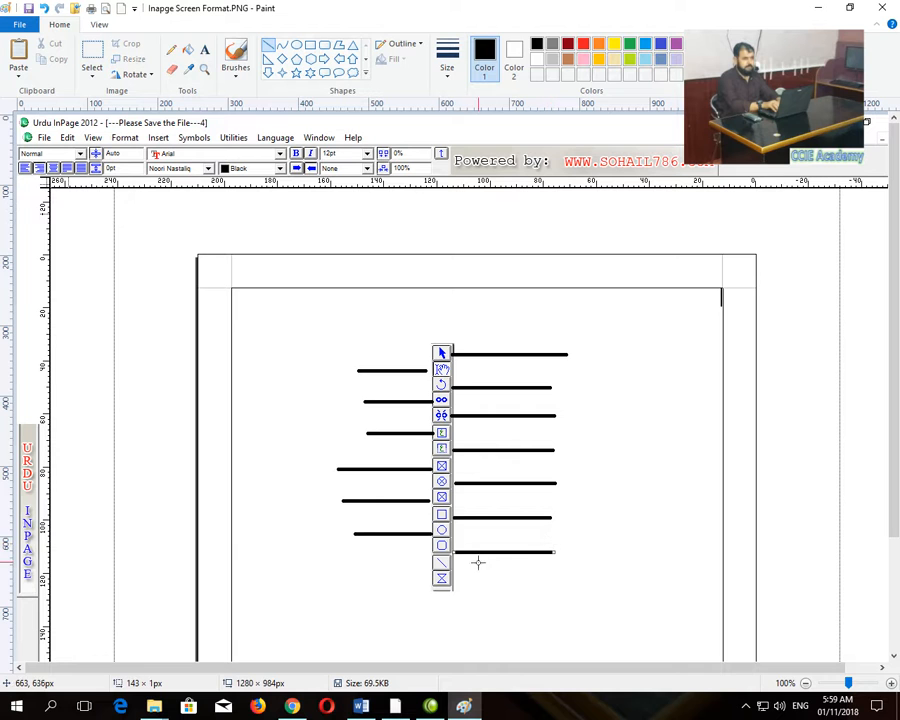
{"action": "left_click_drag", "start_coordinate": [422, 565], "coordinate": [354, 565]}
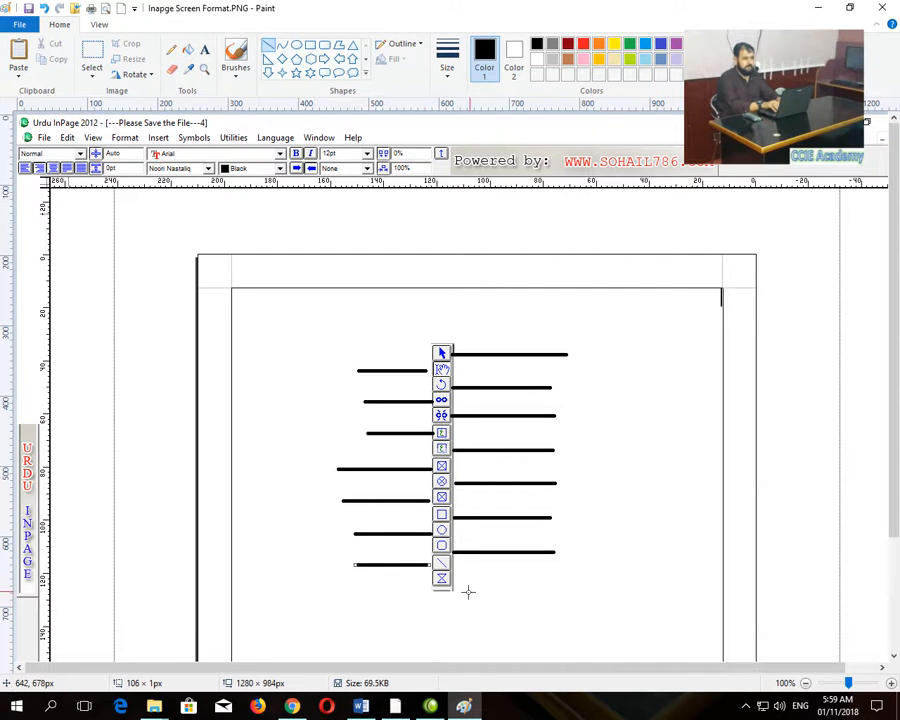
{"action": "left_click_drag", "start_coordinate": [457, 582], "coordinate": [540, 581]}
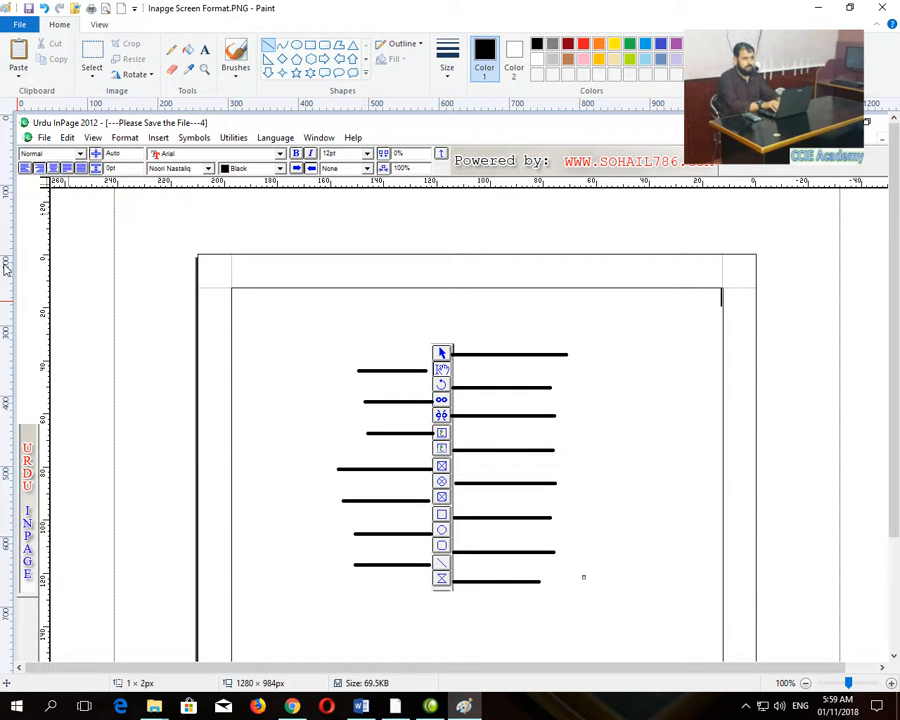
Add the text label "Arrow Tool/ Selection Tool" at the end of the first icon's leader line.
{"action": "left_click", "coordinate": [203, 50]}
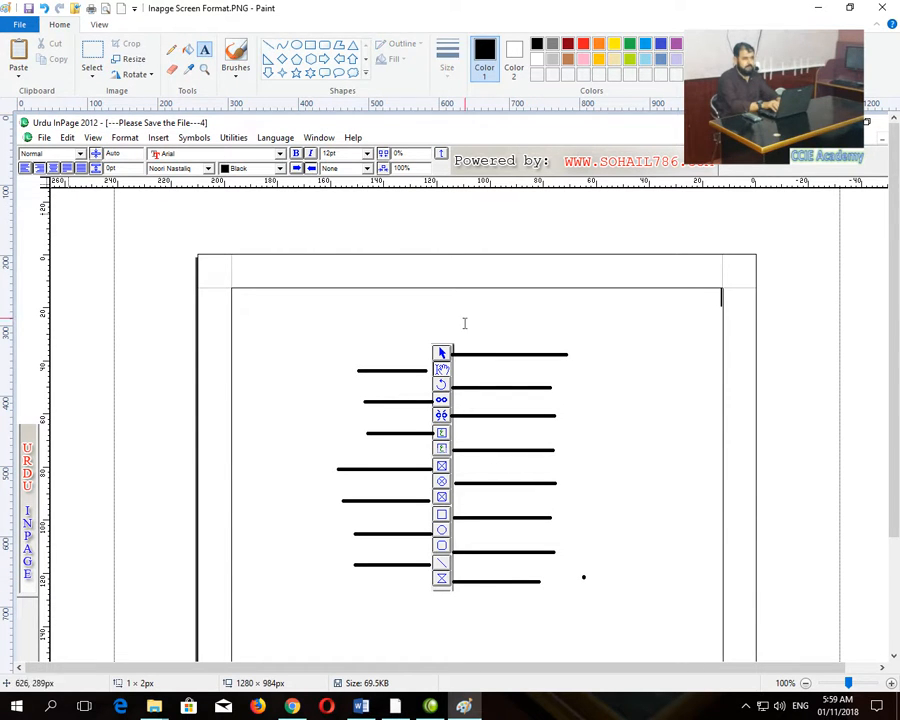
{"action": "left_click", "coordinate": [573, 343]}
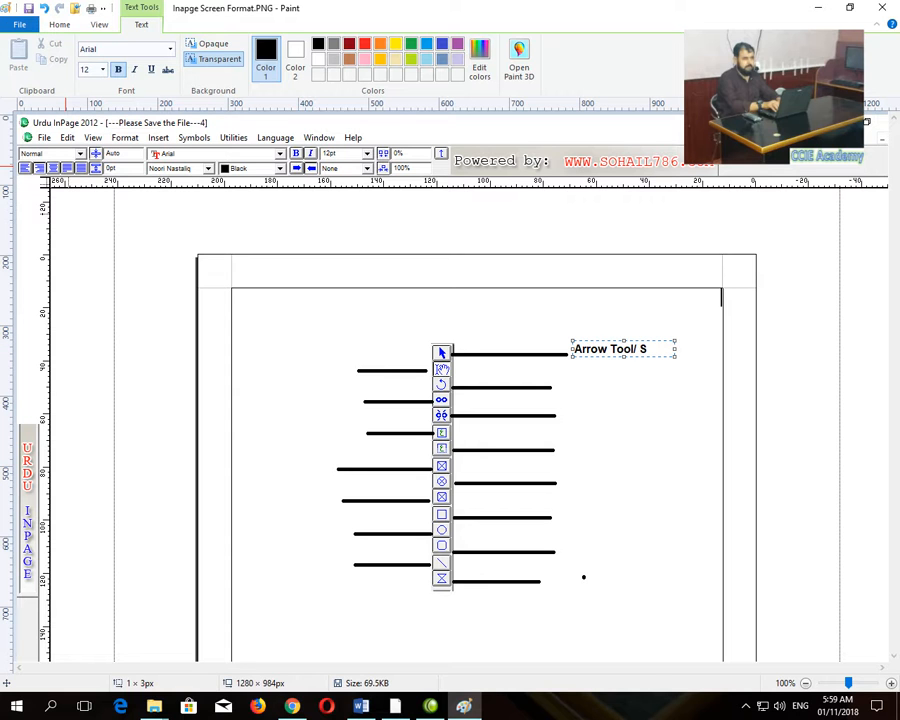
{"action": "type", "text": "tion Tool"}
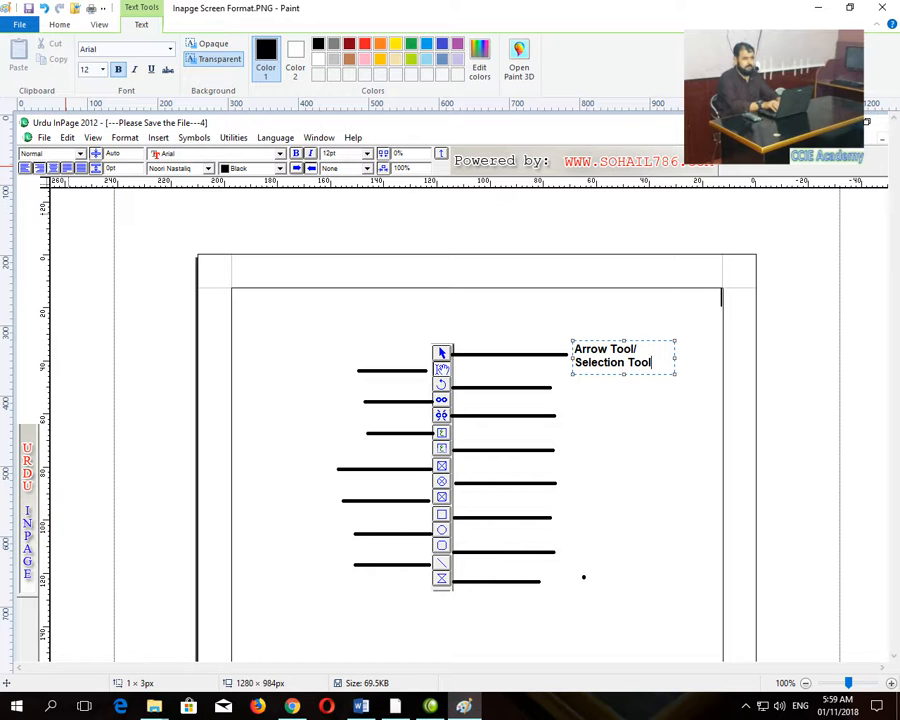
Label the second icon's leader line "IBeam Tool" and the third icon's line "Rotation Tools".
{"action": "left_click", "coordinate": [247, 368]}
{"action": "left_click_drag", "start_coordinate": [250, 366], "coordinate": [354, 381]}
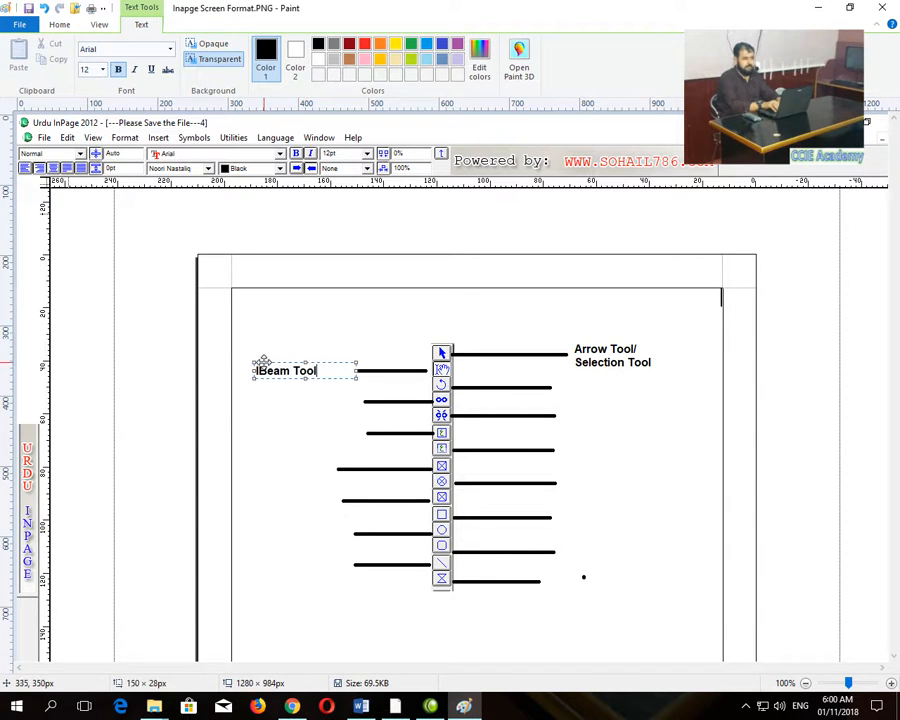
{"action": "left_click", "coordinate": [570, 382]}
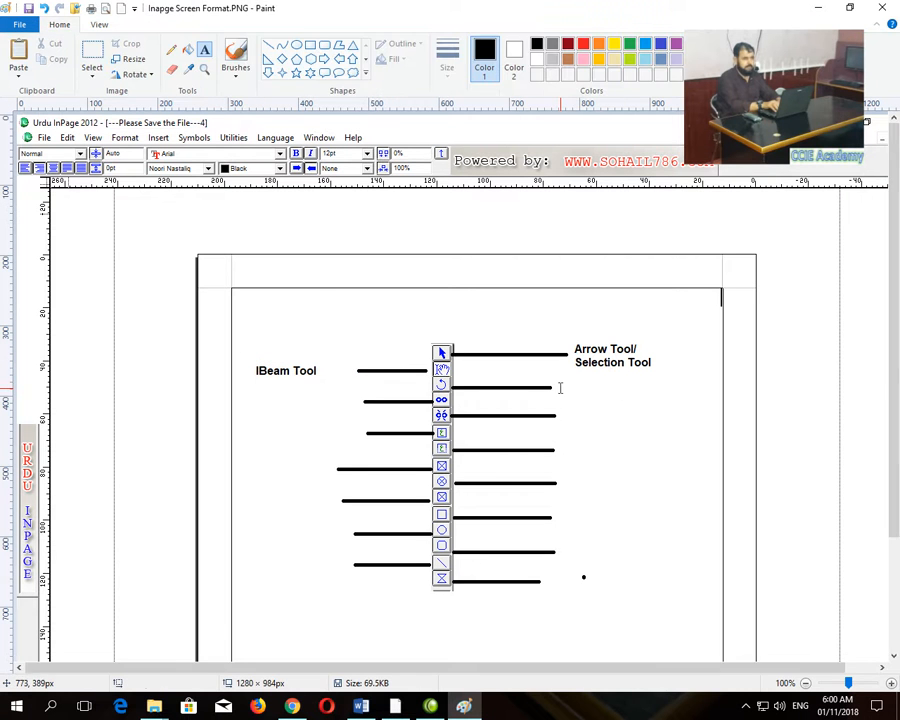
{"action": "left_click", "coordinate": [559, 381]}
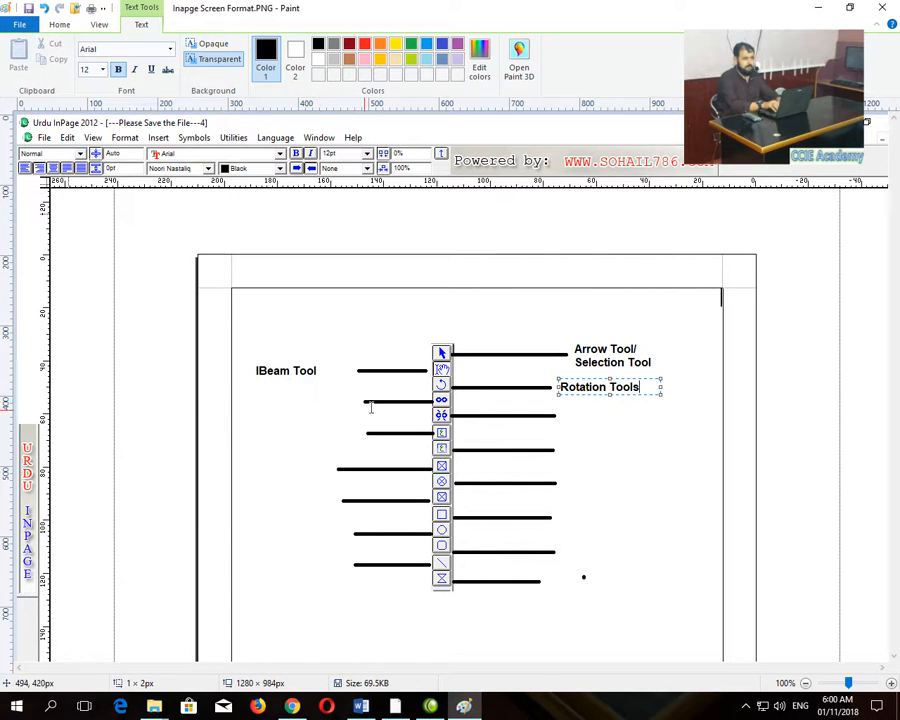
Label the fourth icon's leader line "Link Text Chain Tool" and widen the text box so it fits on one line.
{"action": "left_click", "coordinate": [267, 400]}
{"action": "left_click", "coordinate": [264, 399]}
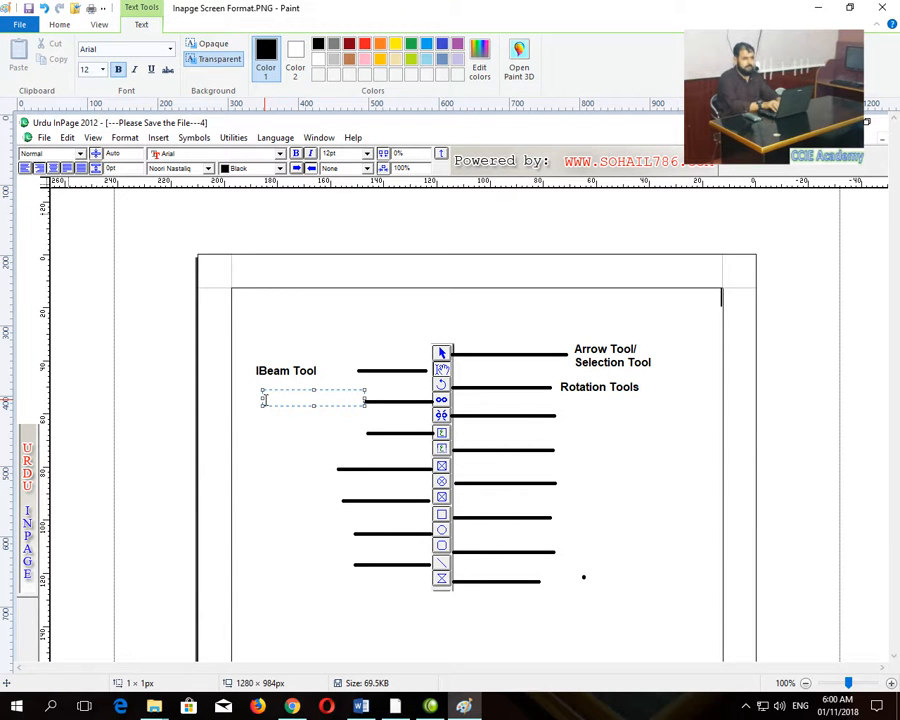
{"action": "type", "text": "Link Text Chain Tools"}
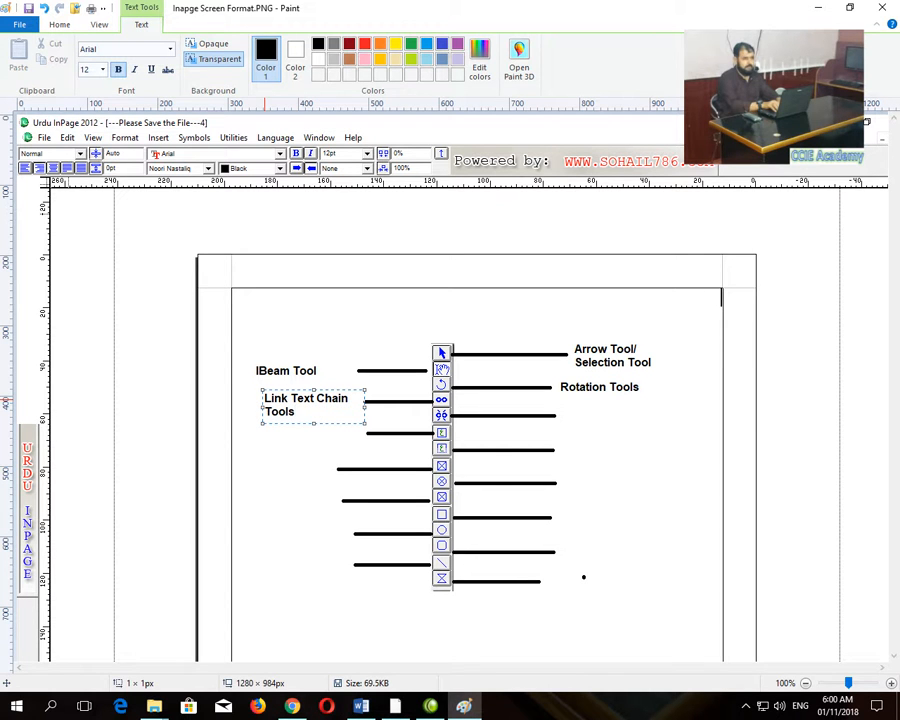
{"action": "key", "text": "BackSpace"}
{"action": "left_click_drag", "start_coordinate": [258, 407], "coordinate": [234, 405]}
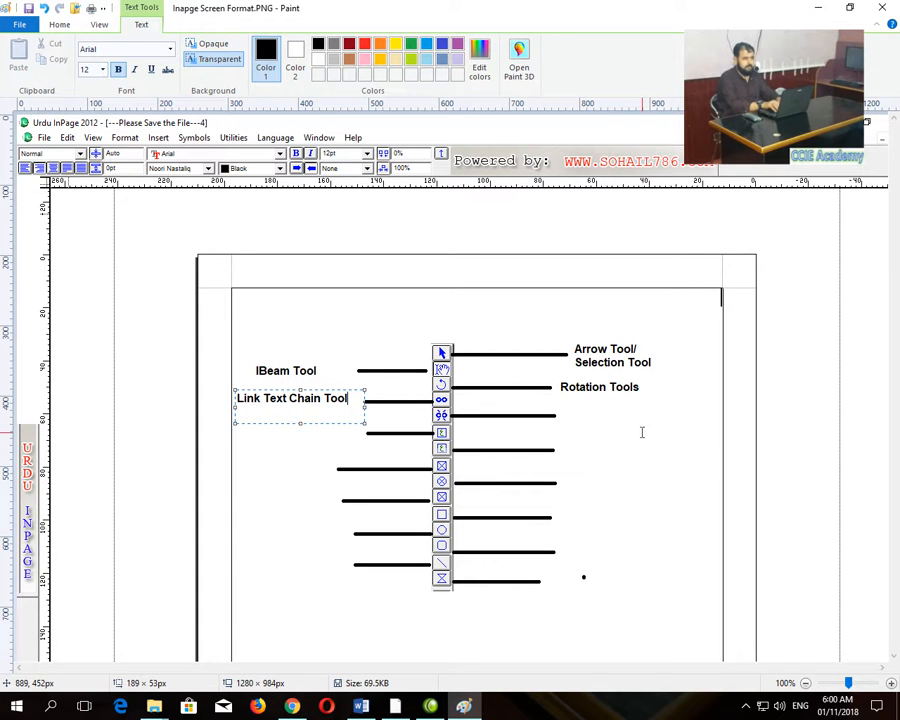
Add the text label "Inlink Text Chain Tool" at the end of the fifth icon's leader line.
{"action": "left_click", "coordinate": [572, 409]}
{"action": "left_click", "coordinate": [562, 407]}
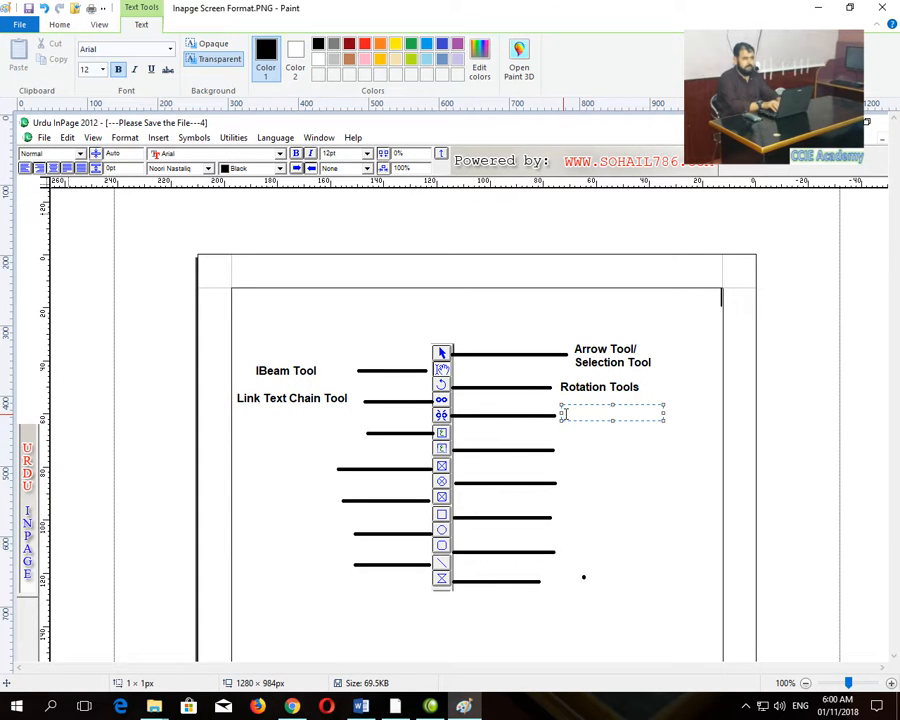
{"action": "type", "text": "Link"}
{"action": "key", "text": "BackSpace"}
{"action": "key", "text": "BackSpace"}
{"action": "key", "text": "BackSpace"}
{"action": "key", "text": "BackSpace"}
{"action": "type", "text": "Inlink Text Chain Tool"}
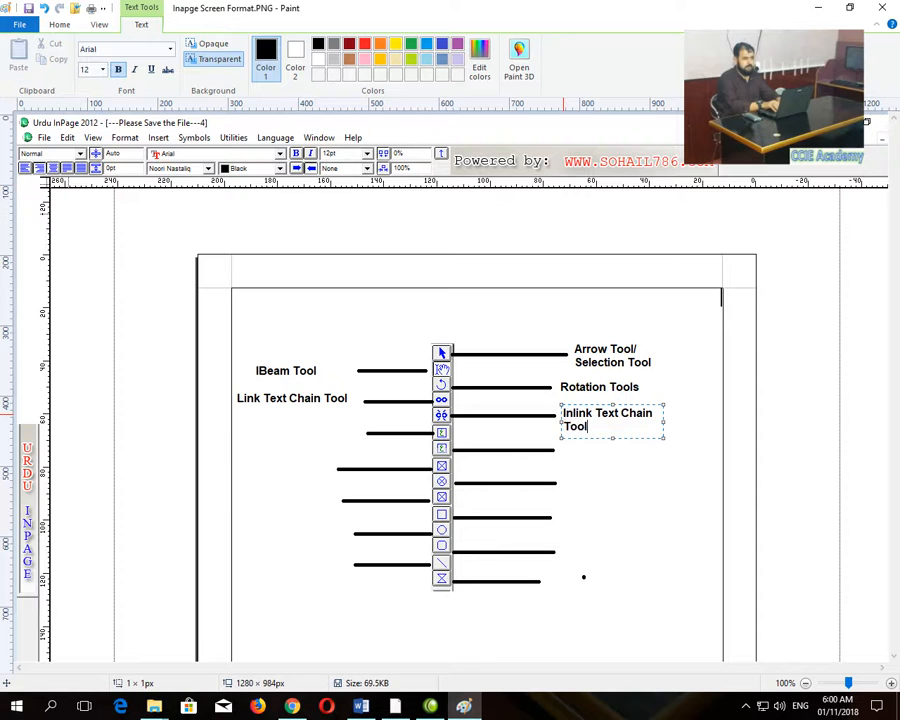
Widen the "Inlink Text Chain Tool" text box to fit on one line and label the sixth icon's leader line "Text Box Tool".
{"action": "left_click_drag", "start_coordinate": [663, 421], "coordinate": [694, 420]}
{"action": "left_click", "coordinate": [257, 432]}
{"action": "left_click", "coordinate": [257, 432]}
{"action": "type", "text": "Text B"}
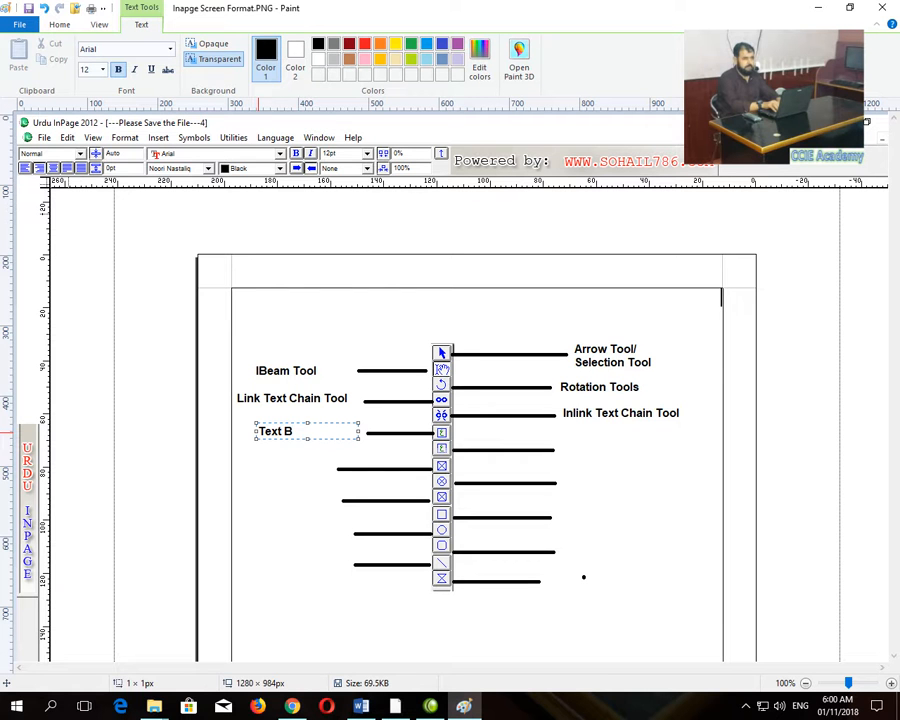
{"action": "type", "text": "ox Tool"}
Label the seventh icon's leader line "Title Text Tool Box" and widen the text box so it fits on one line.
{"action": "left_click", "coordinate": [558, 449]}
{"action": "left_click", "coordinate": [558, 449]}
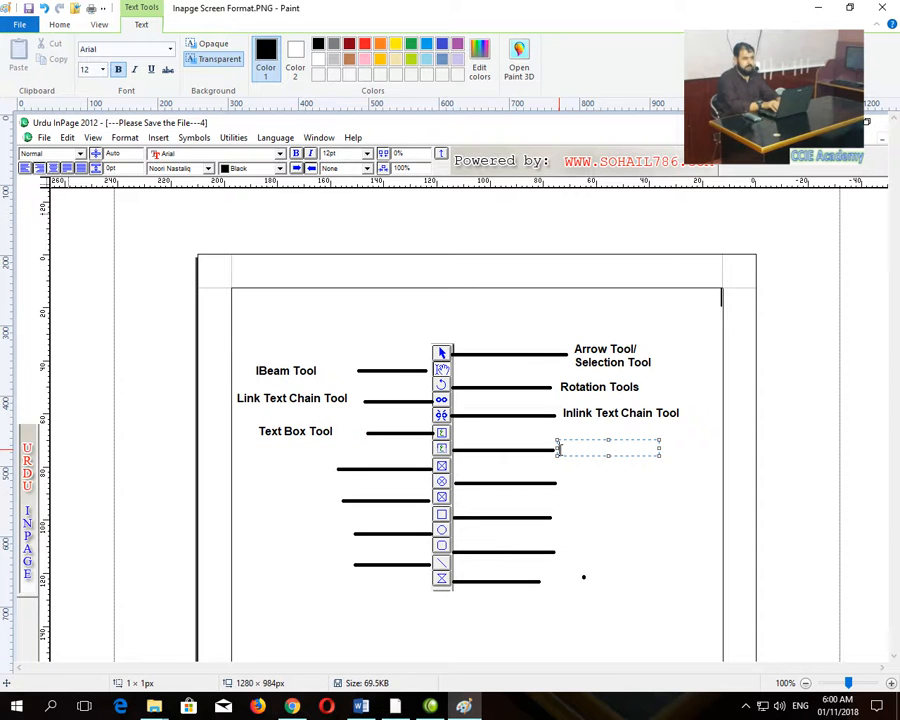
{"action": "type", "text": "Title Text Tool Box"}
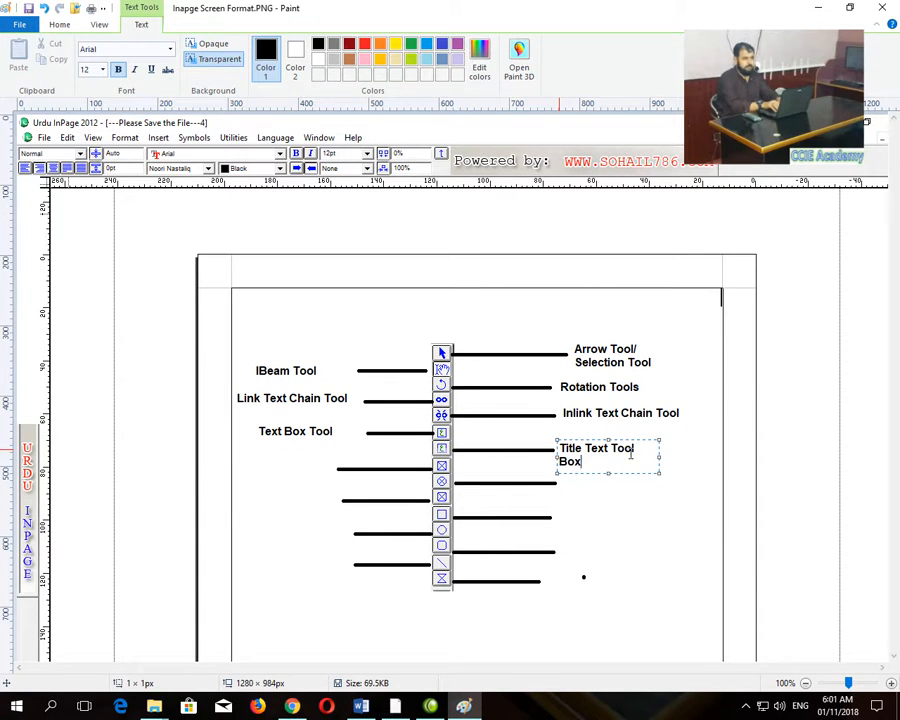
{"action": "left_click_drag", "start_coordinate": [660, 458], "coordinate": [682, 456]}
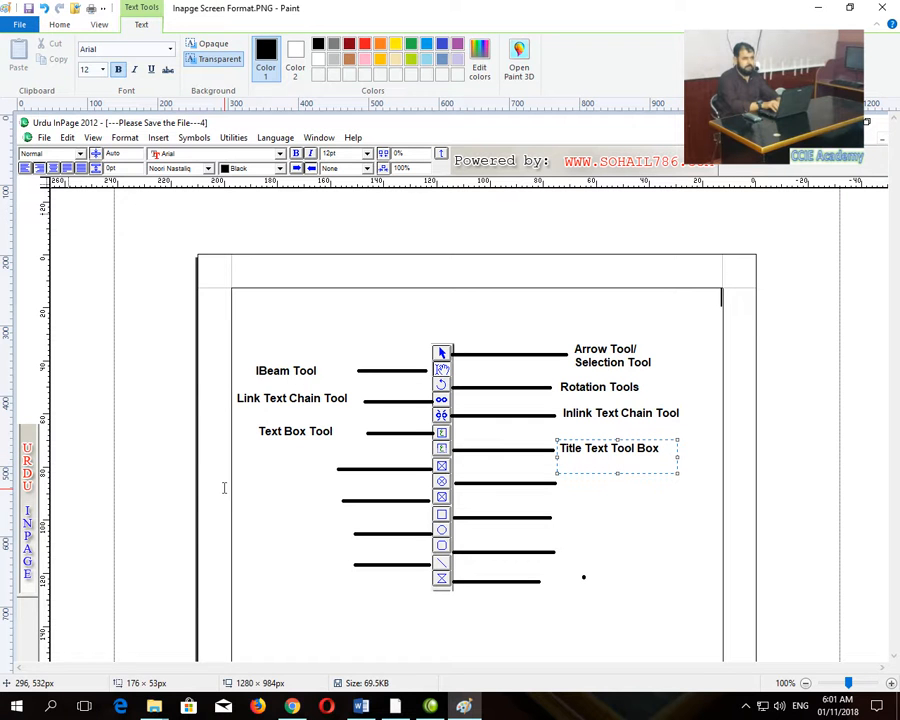
Label the eighth icon's leader line "Rectangular Picture Tool Box" and shift the text clear of the line's end.
{"action": "left_click", "coordinate": [265, 466]}
{"action": "left_click", "coordinate": [255, 466]}
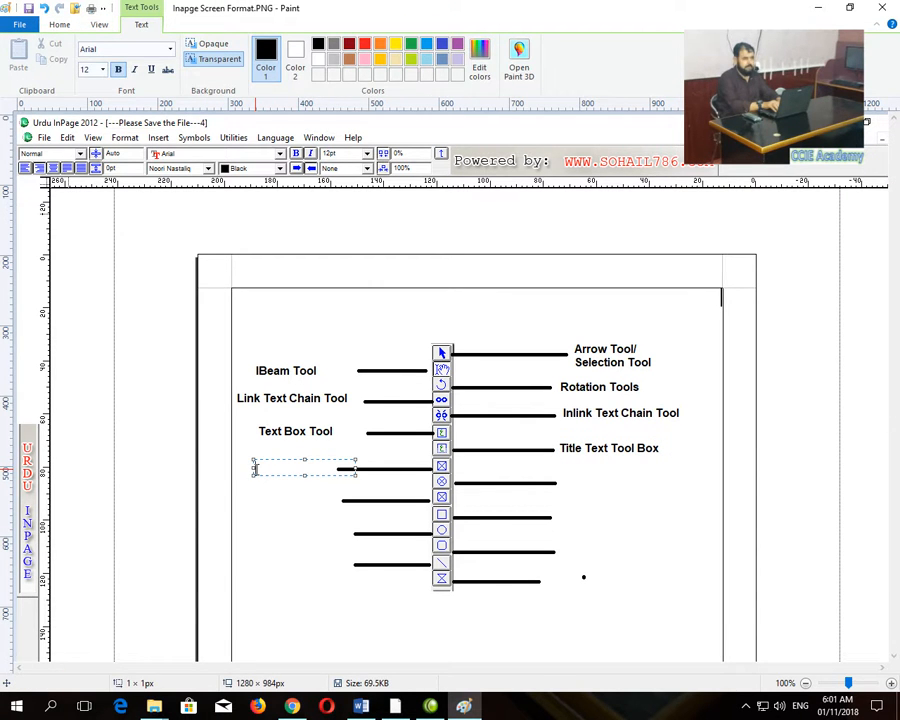
{"action": "type", "text": "Rectangular Picture Tool Box"}
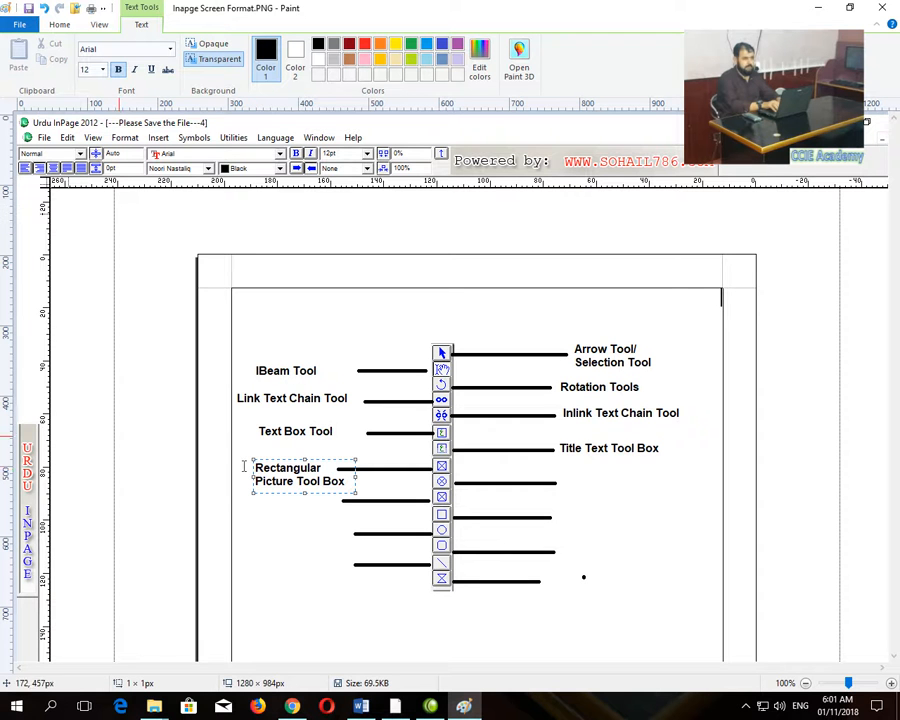
{"action": "left_click_drag", "start_coordinate": [275, 458], "coordinate": [262, 450]}
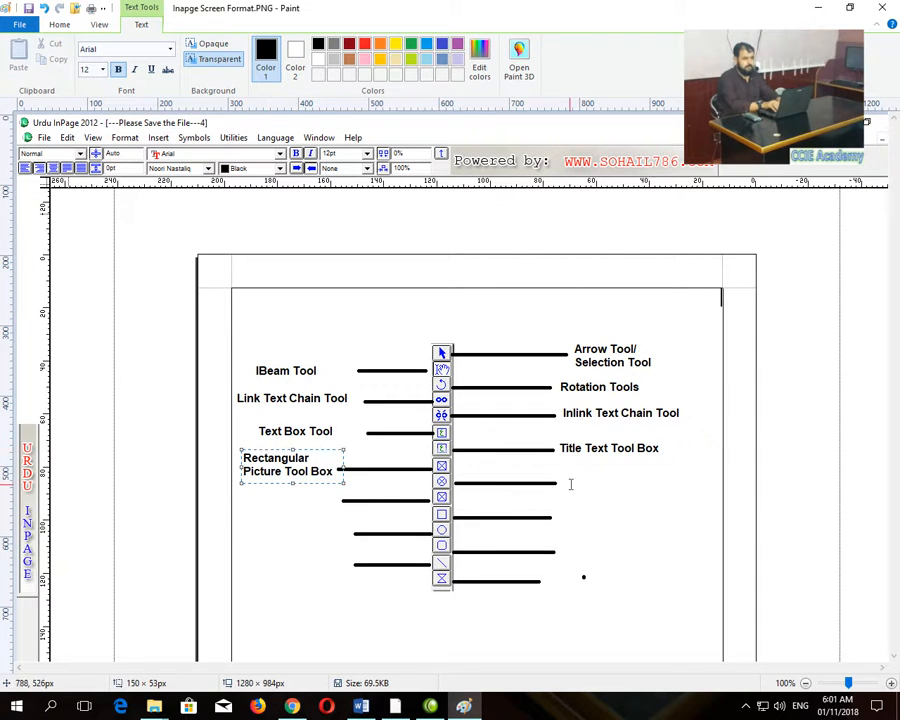
Add the text label "Elliptical Picture Tool Box" at the end of the ninth icon's leader line.
{"action": "left_click", "coordinate": [561, 478]}
{"action": "left_click", "coordinate": [562, 474]}
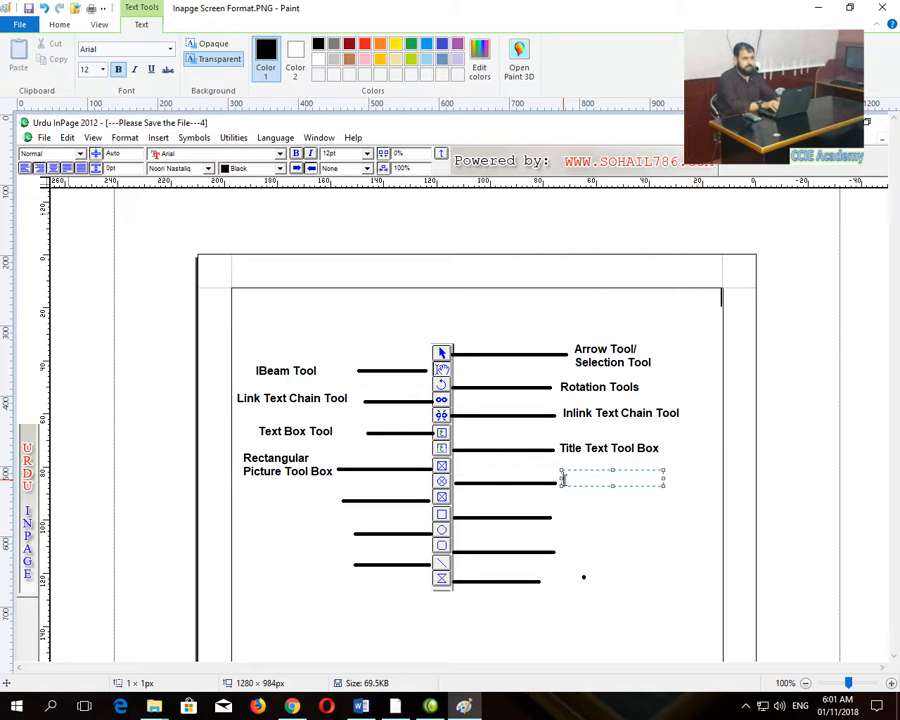
{"action": "type", "text": "Elliptical Picture"}
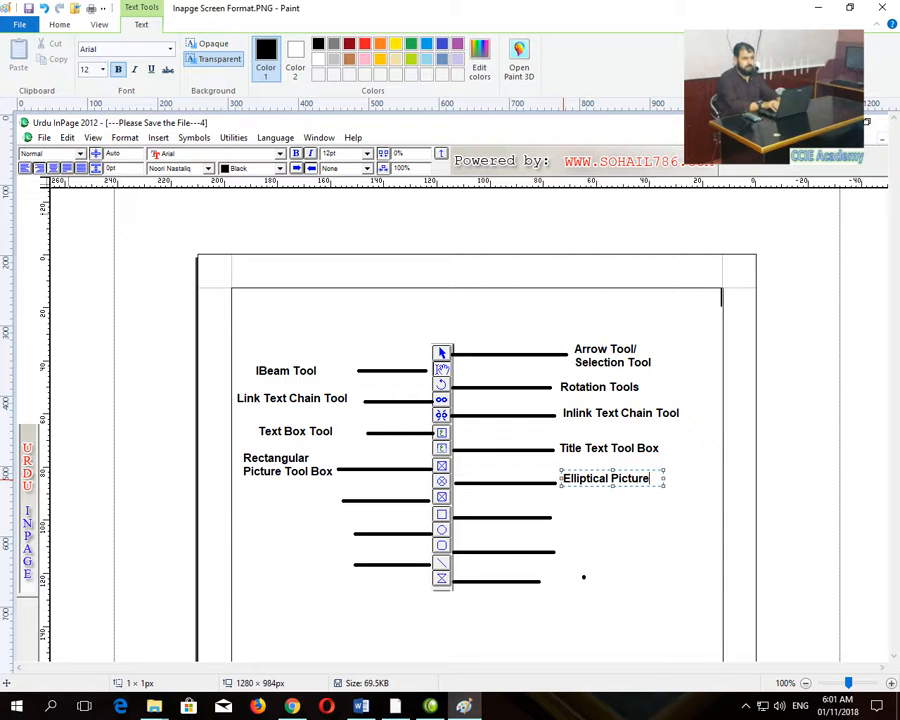
{"action": "type", "text": " Tool"}
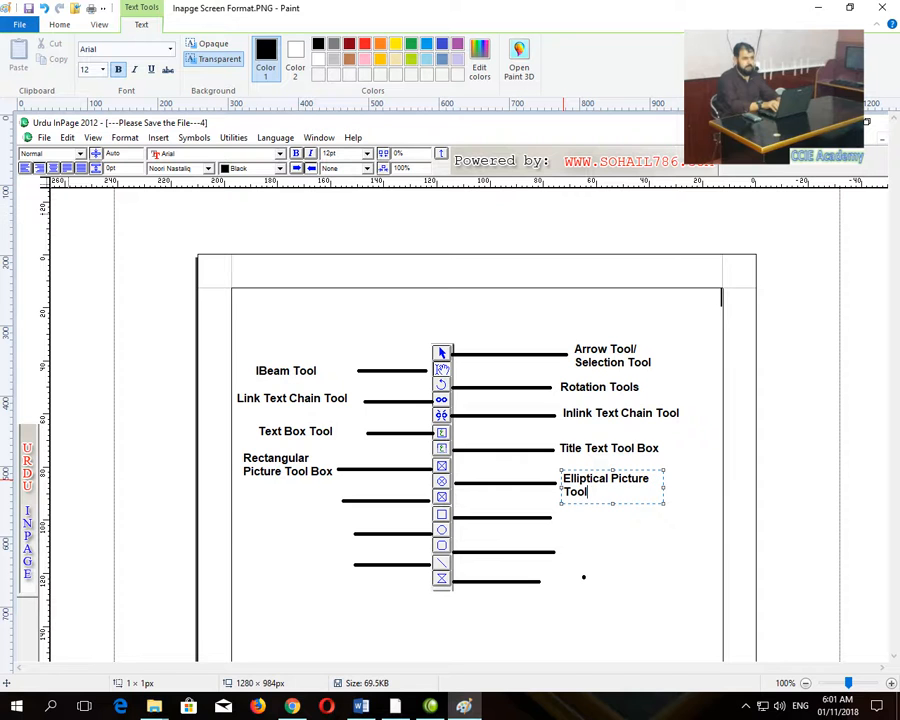
{"action": "type", "text": " Box"}
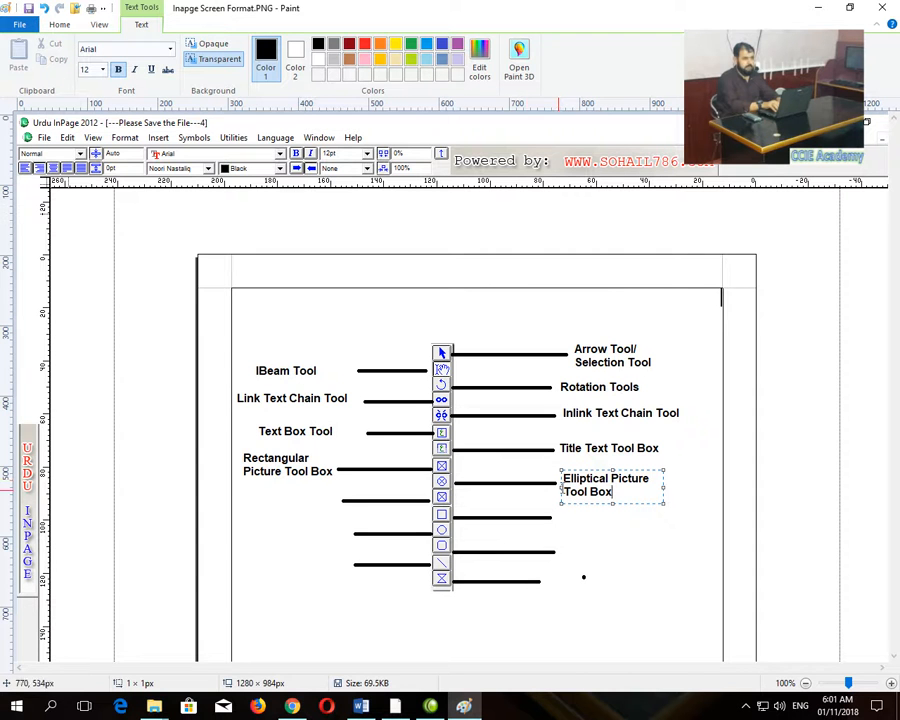
Label the tenth icon's leader line "Rounded Rectangular Picture Box", then widen and reposition the text box so it fits on two lines.
{"action": "left_click", "coordinate": [274, 491]}
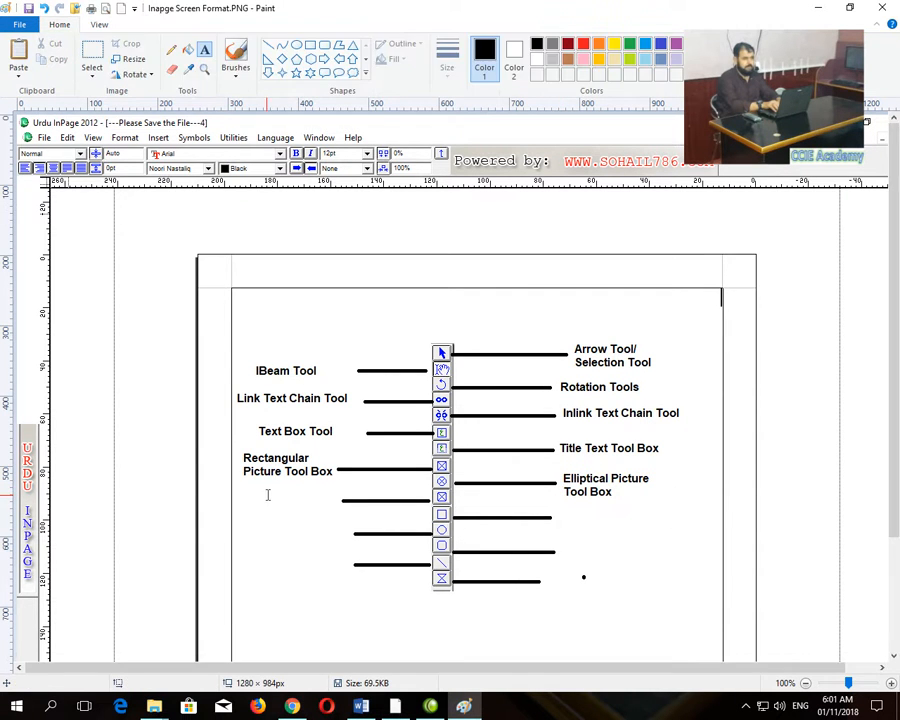
{"action": "left_click", "coordinate": [251, 490]}
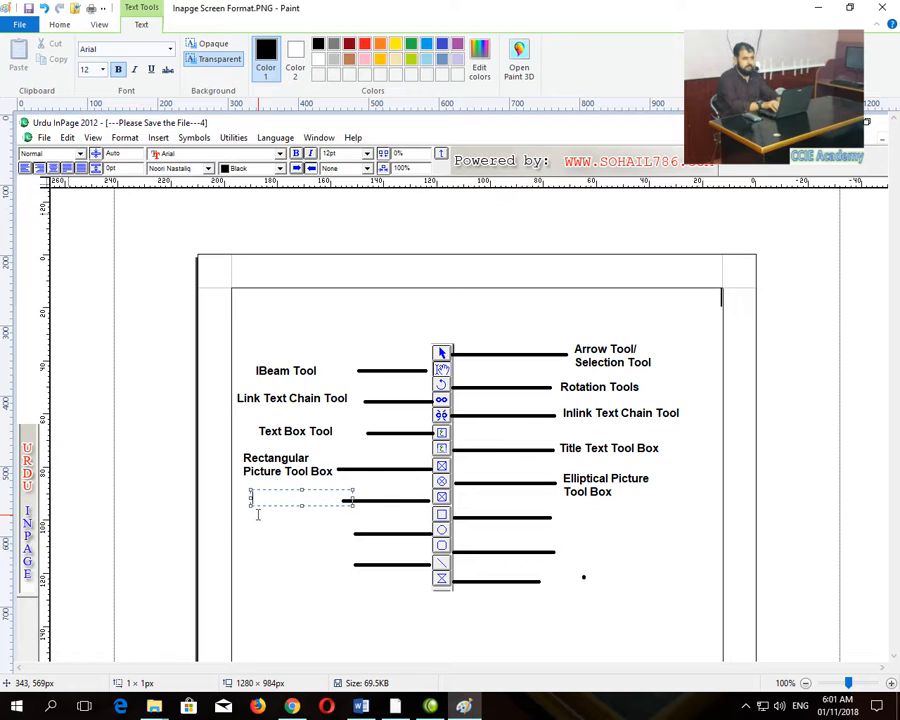
{"action": "type", "text": "Rounded Rectangular"}
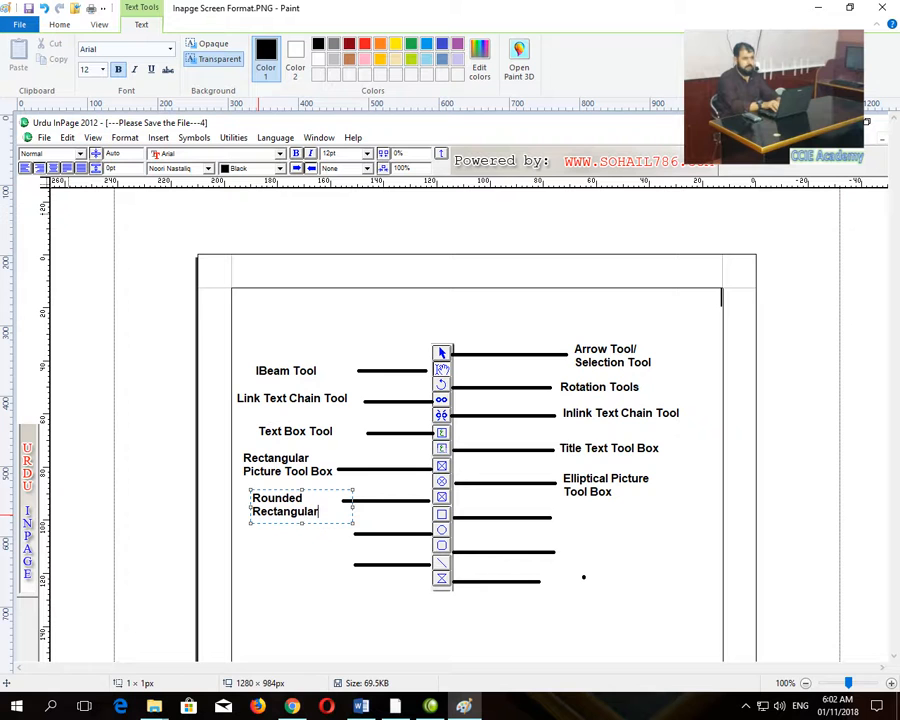
{"action": "type", "text": " Pic"}
{"action": "key", "text": "BackSpace"}
{"action": "key", "text": "BackSpace"}
{"action": "type", "text": "icture Box"}
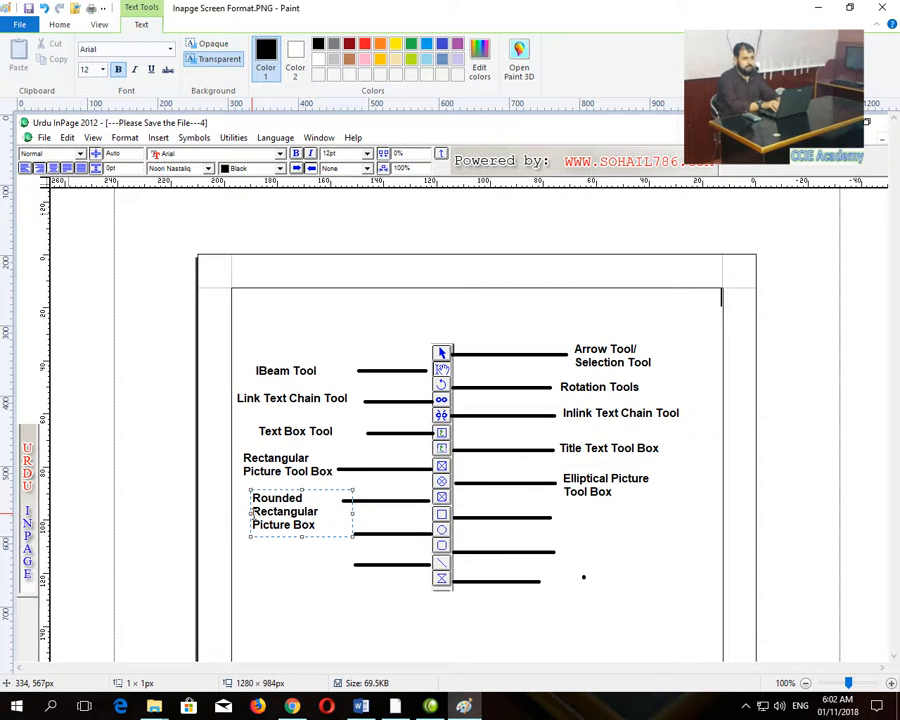
{"action": "left_click_drag", "start_coordinate": [251, 513], "coordinate": [232, 513]}
{"action": "mouse_move", "coordinate": [352, 513]}
{"action": "left_mouse_down"}
{"action": "mouse_move", "coordinate": [368, 513]}
{"action": "mouse_move", "coordinate": [326, 486]}
{"action": "left_mouse_up"}
Label the eleventh icon's leader line "Rectangular Tool" and the twelfth icon's line "Elliptical Tool".
{"action": "left_click", "coordinate": [568, 518]}
{"action": "left_click", "coordinate": [561, 514]}
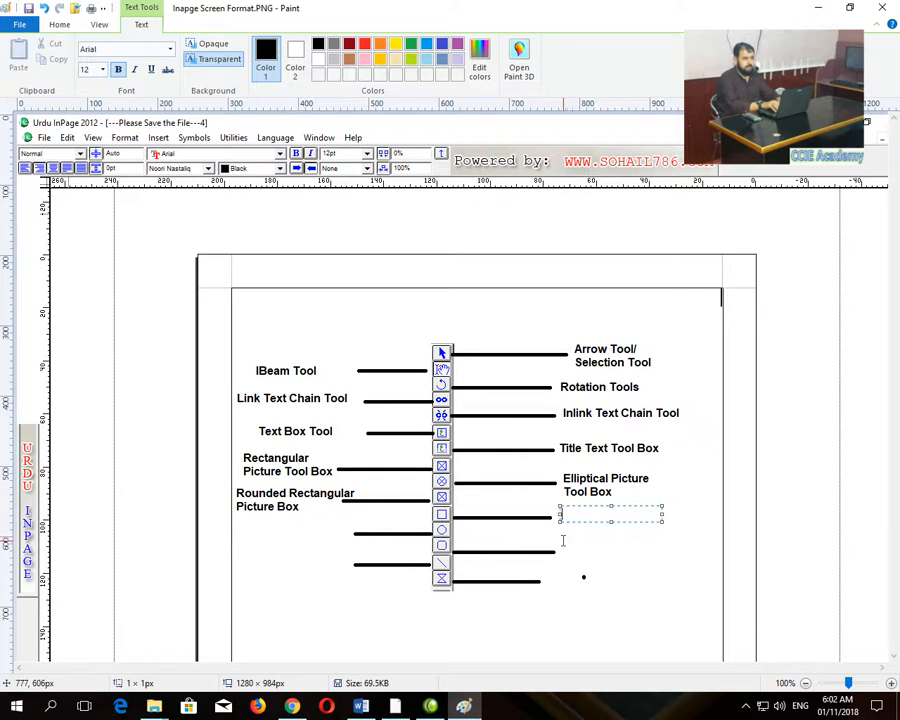
{"action": "type", "text": "Rectangular Tool"}
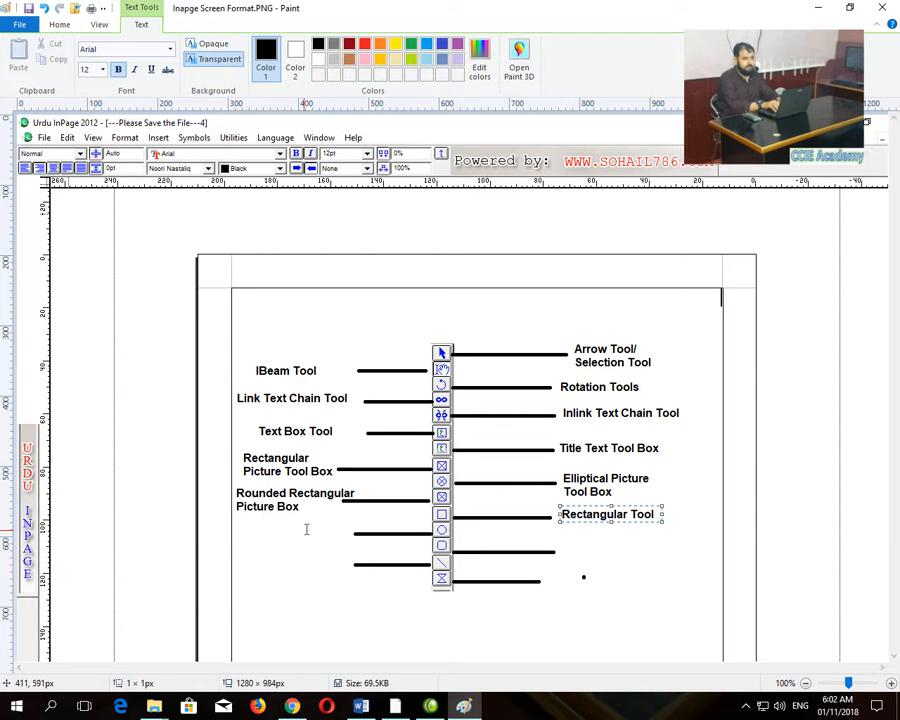
{"action": "left_click", "coordinate": [250, 533]}
{"action": "left_click", "coordinate": [248, 533]}
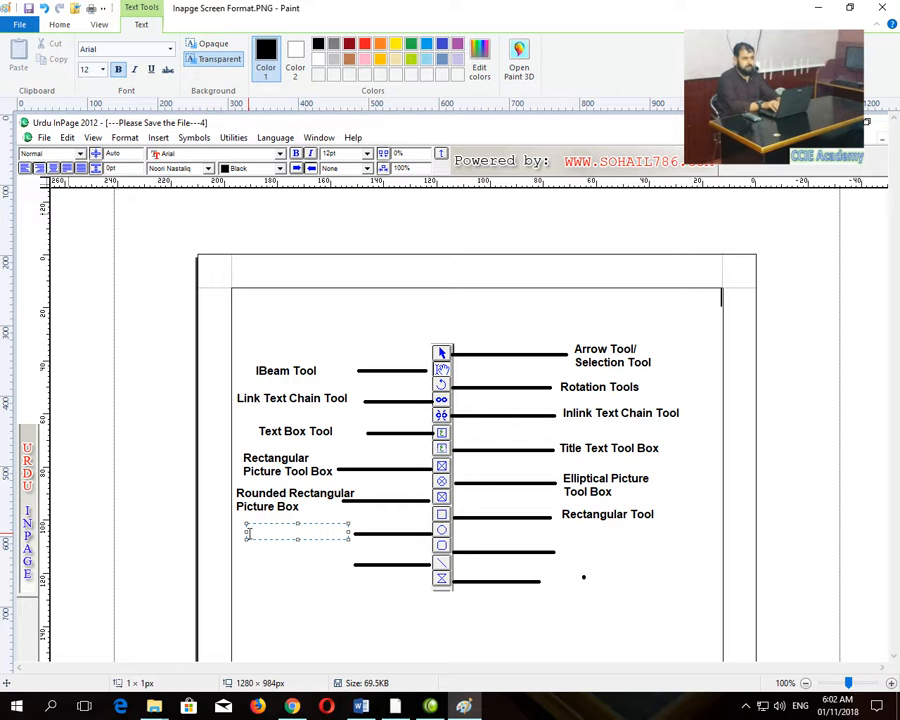
{"action": "type", "text": "Elliptical Tool"}
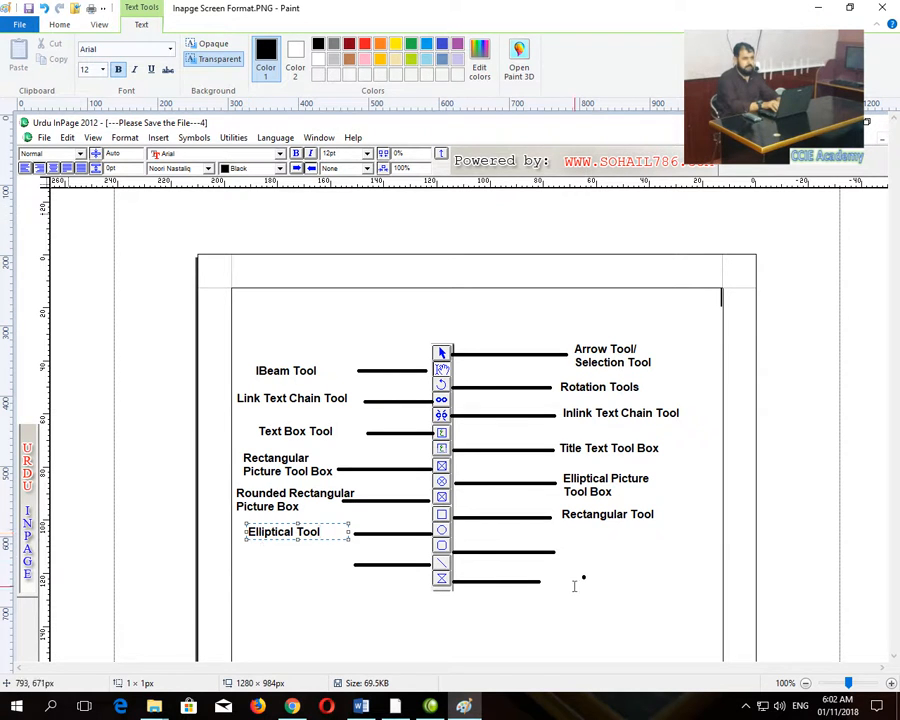
Label the thirteenth icon's leader line "Rounded Rectangular Tools" and widen the text box so it fits on two lines.
{"action": "left_click", "coordinate": [563, 548]}
{"action": "left_click", "coordinate": [563, 548]}
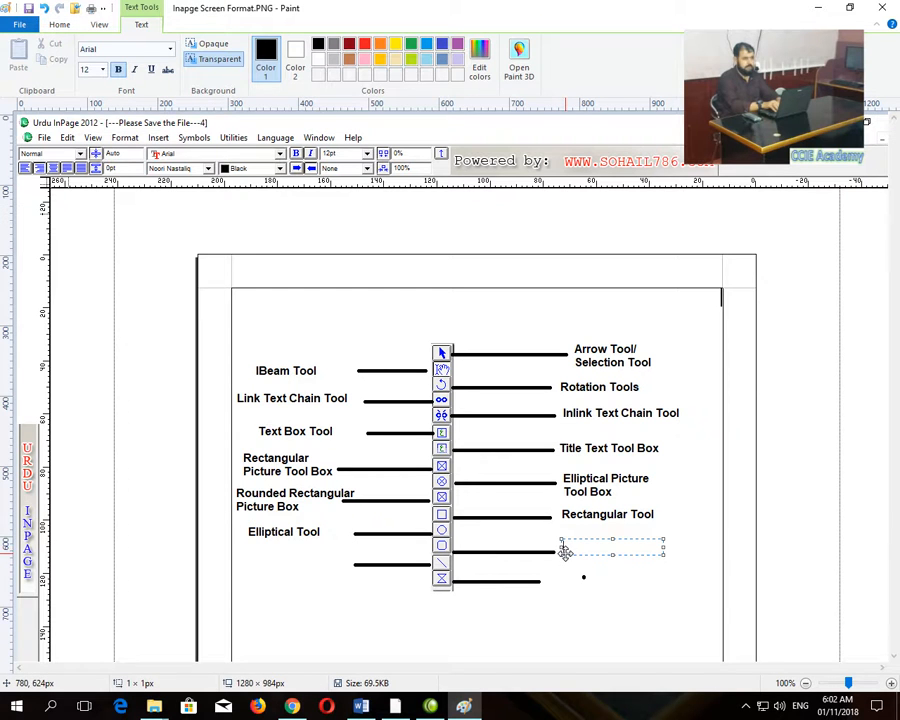
{"action": "type", "text": "Rounded Rec"}
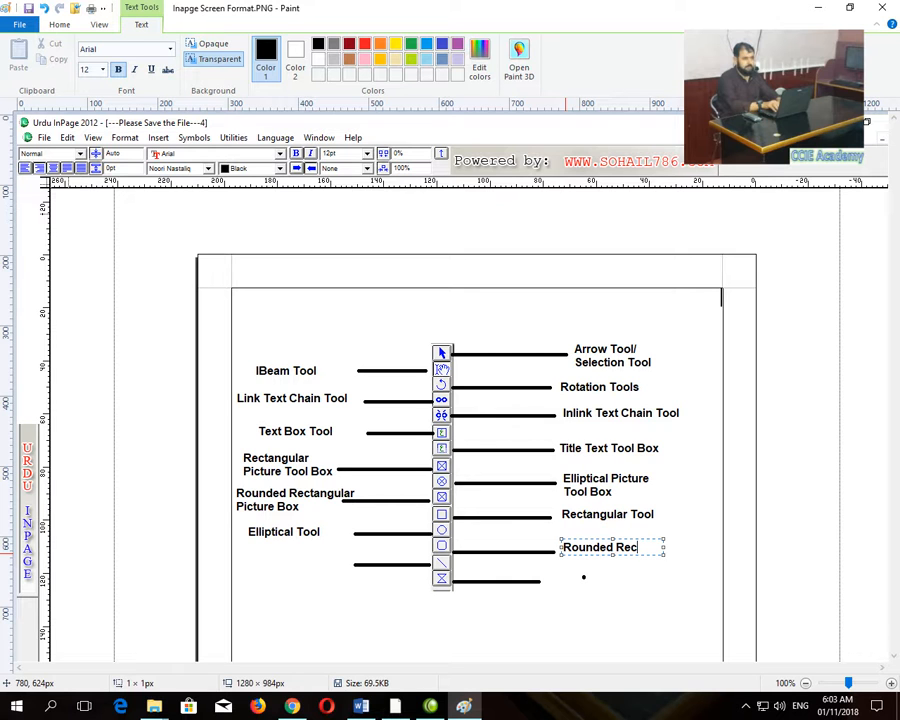
{"action": "type", "text": "tangular Tools"}
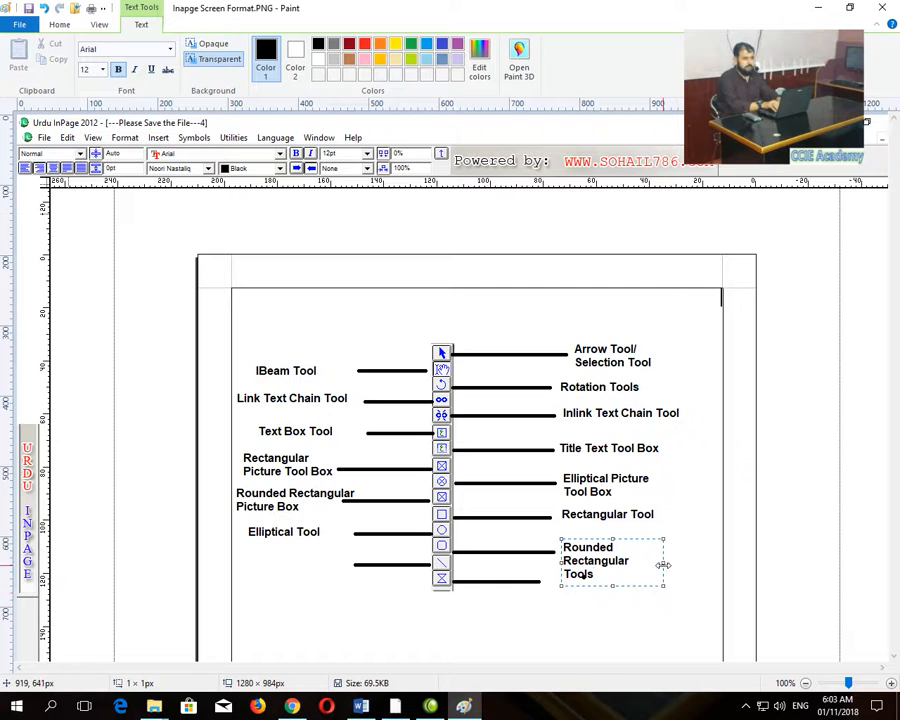
{"action": "left_click_drag", "start_coordinate": [663, 562], "coordinate": [691, 562]}
Add the text label "Line Tool" at the end of the fourteenth icon's leader line.
{"action": "left_click", "coordinate": [243, 564]}
{"action": "left_click", "coordinate": [242, 563]}
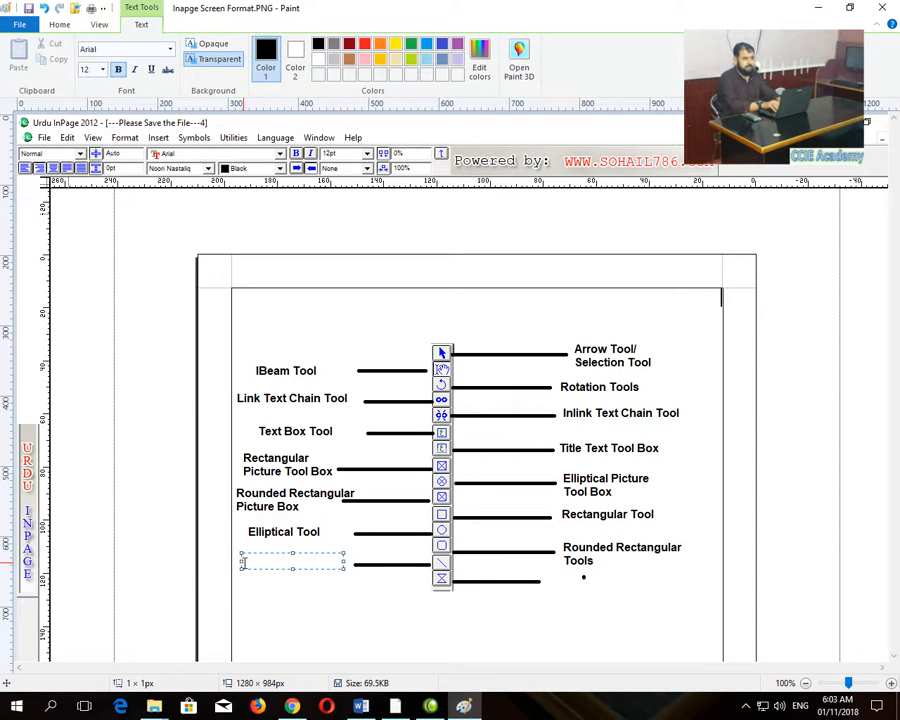
{"action": "type", "text": "Line Tools"}
Add the text label "Polygonal Tool" at the end of the last icon's leader line and commit the text.
{"action": "left_click", "coordinate": [546, 583]}
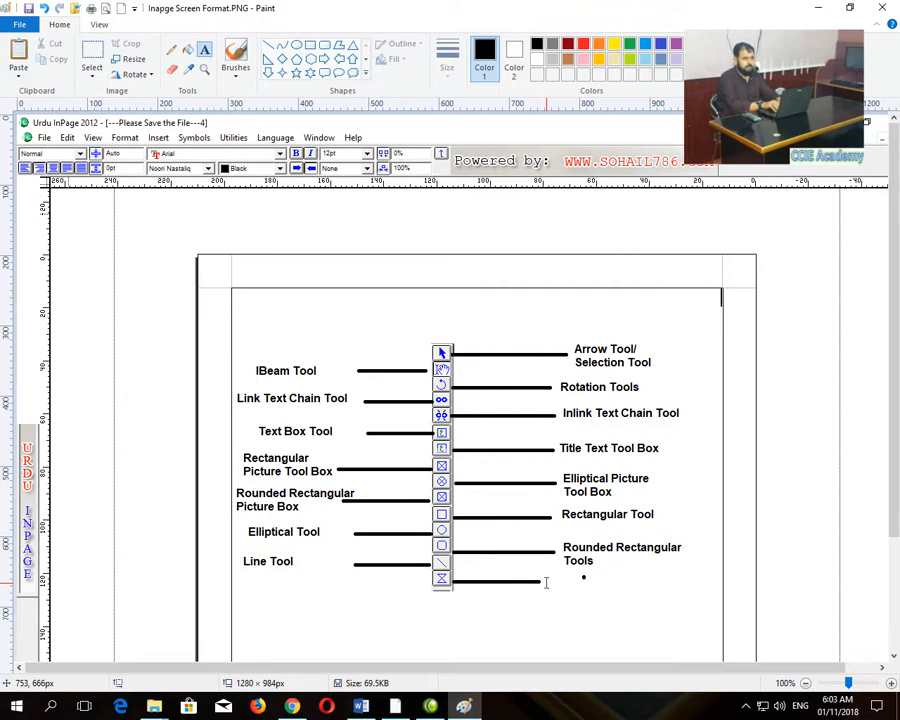
{"action": "left_click", "coordinate": [546, 583]}
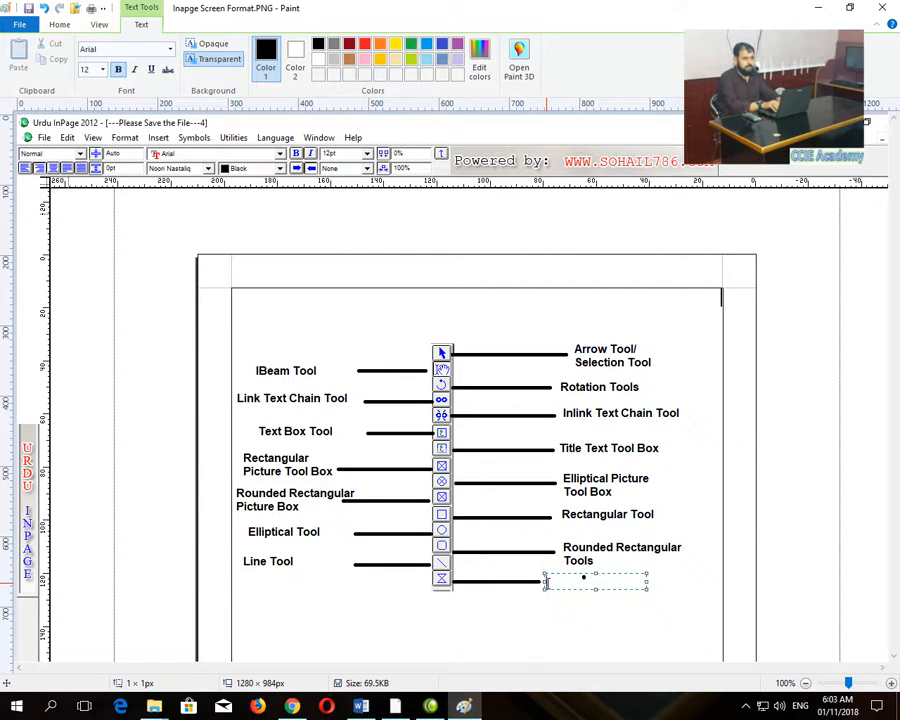
{"action": "type", "text": "Polygonal Tools"}
{"action": "key", "text": "BackSpace"}
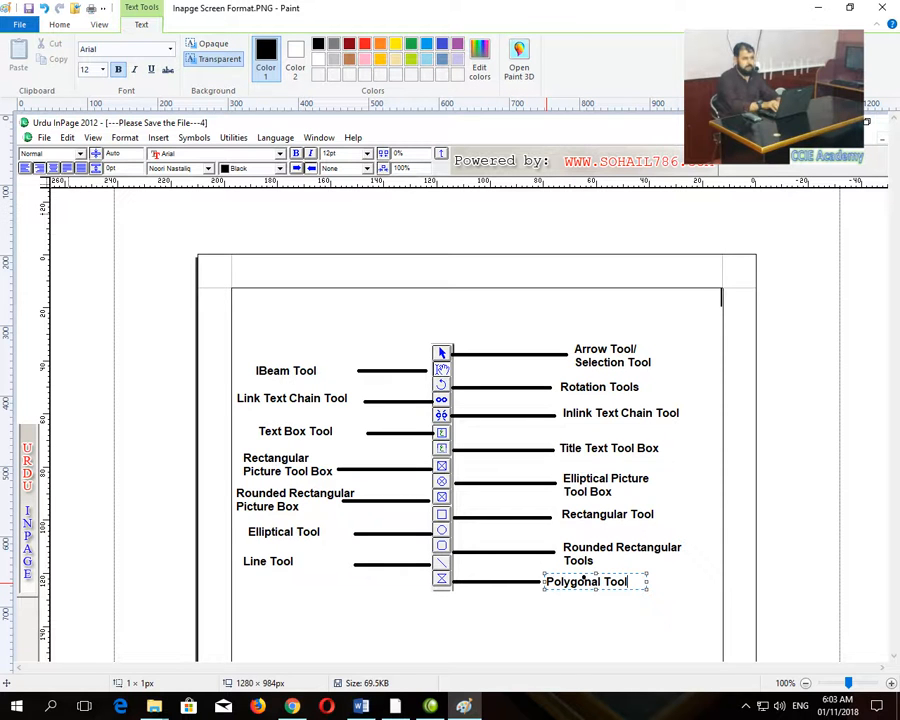
{"action": "left_click", "coordinate": [726, 488]}
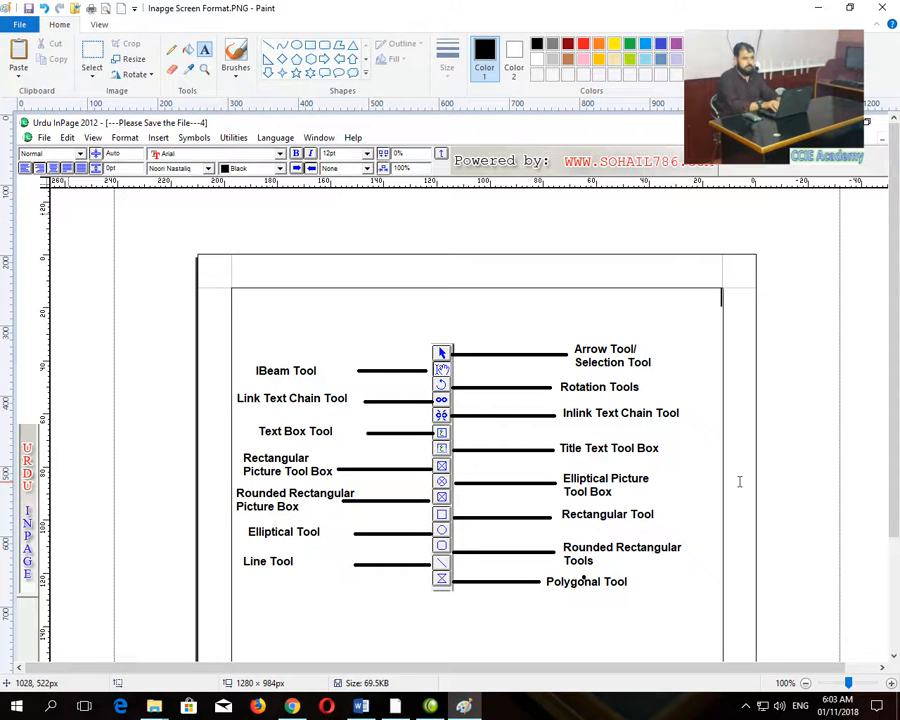